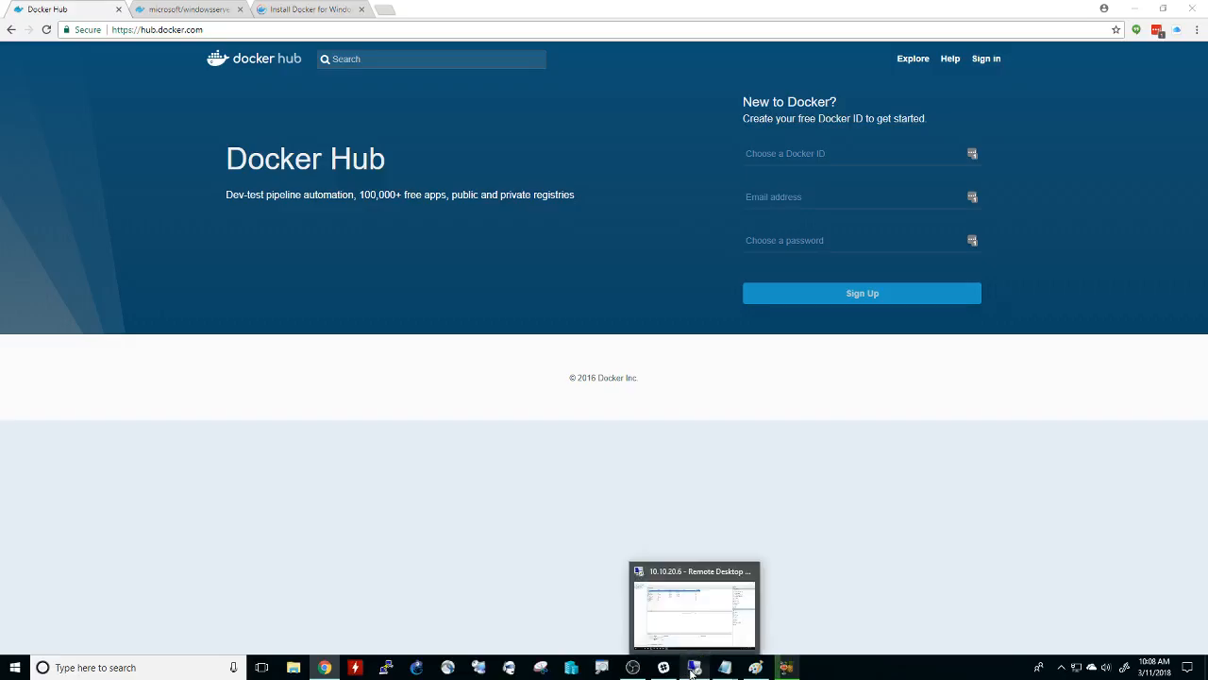
Switch to Hyper-V Manager, connect to the Docker virtual machine and start it.
right_click(236, 95)
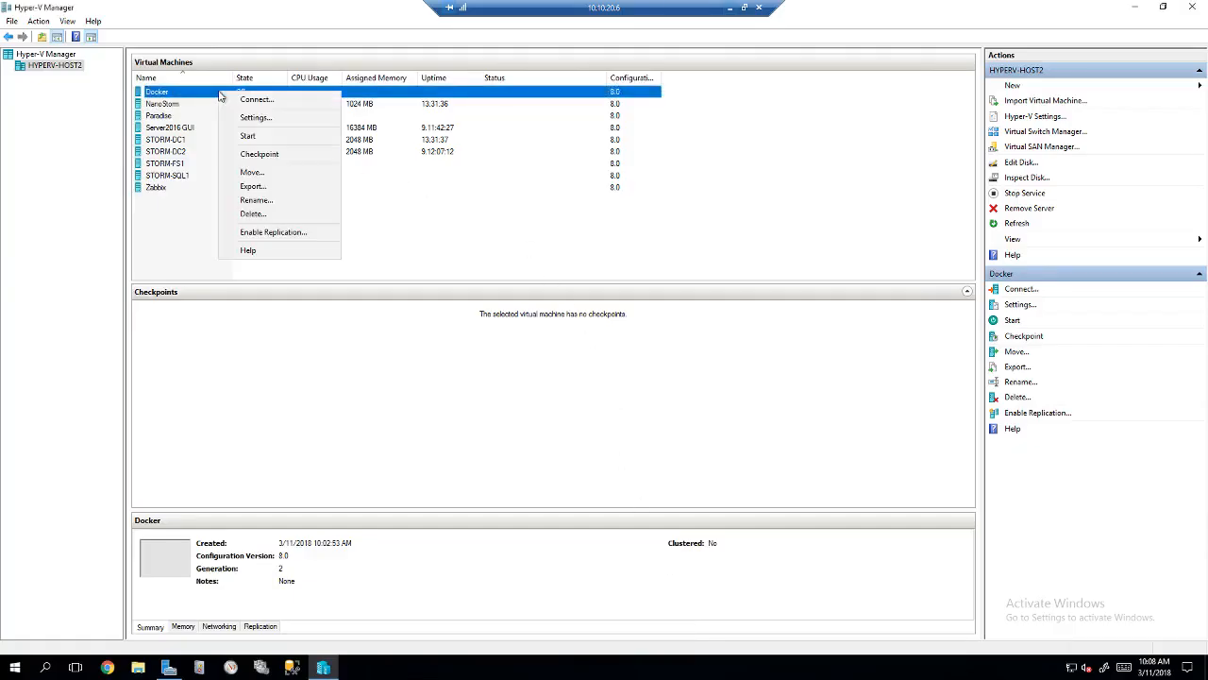
left_click(255, 100)
left_click_drag(406, 53, 486, 225)
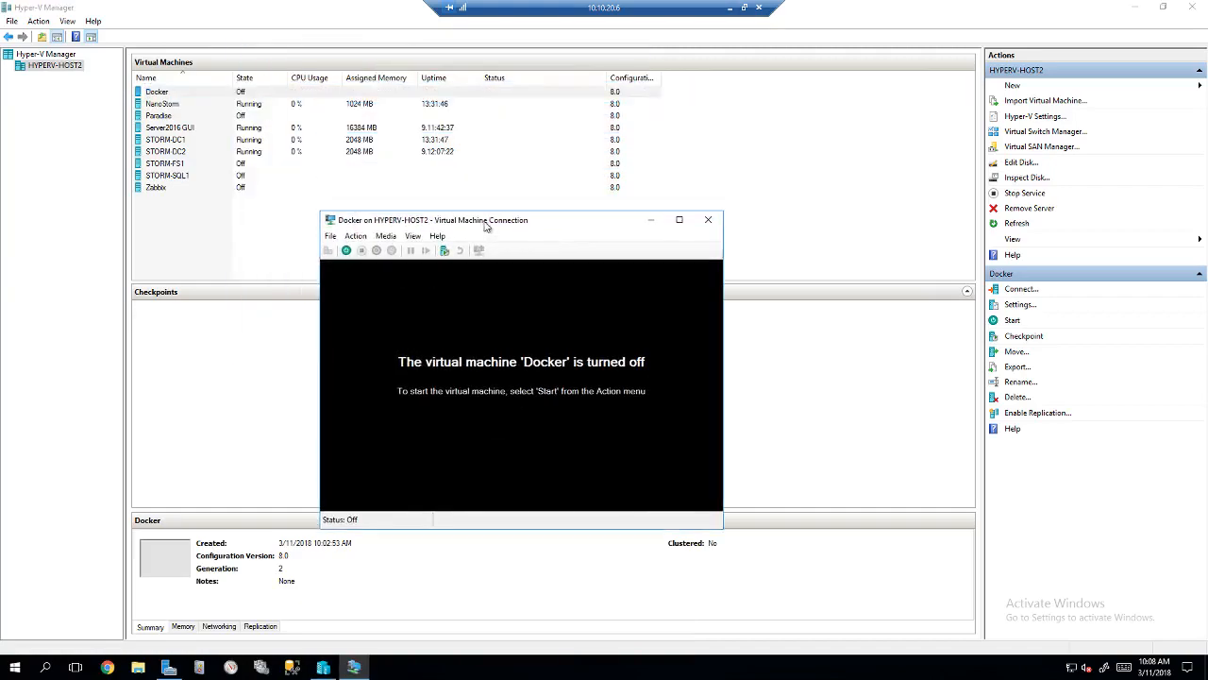
left_click_drag(486, 223, 394, 161)
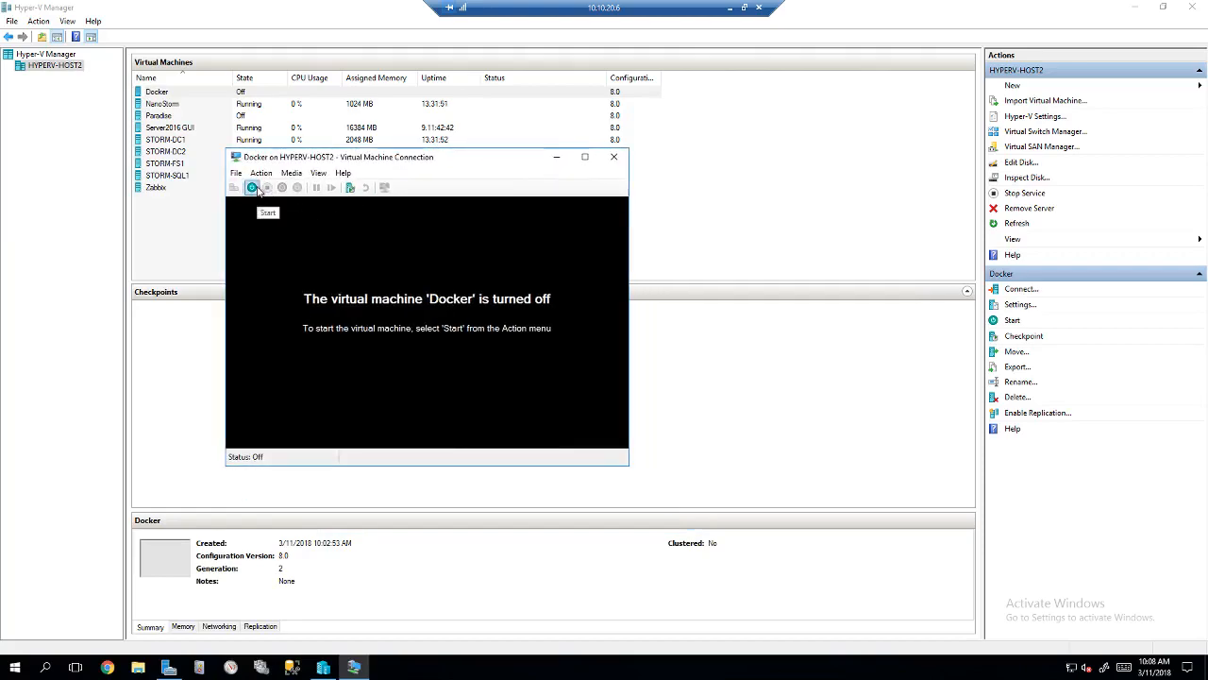
left_click_drag(299, 155, 216, 110)
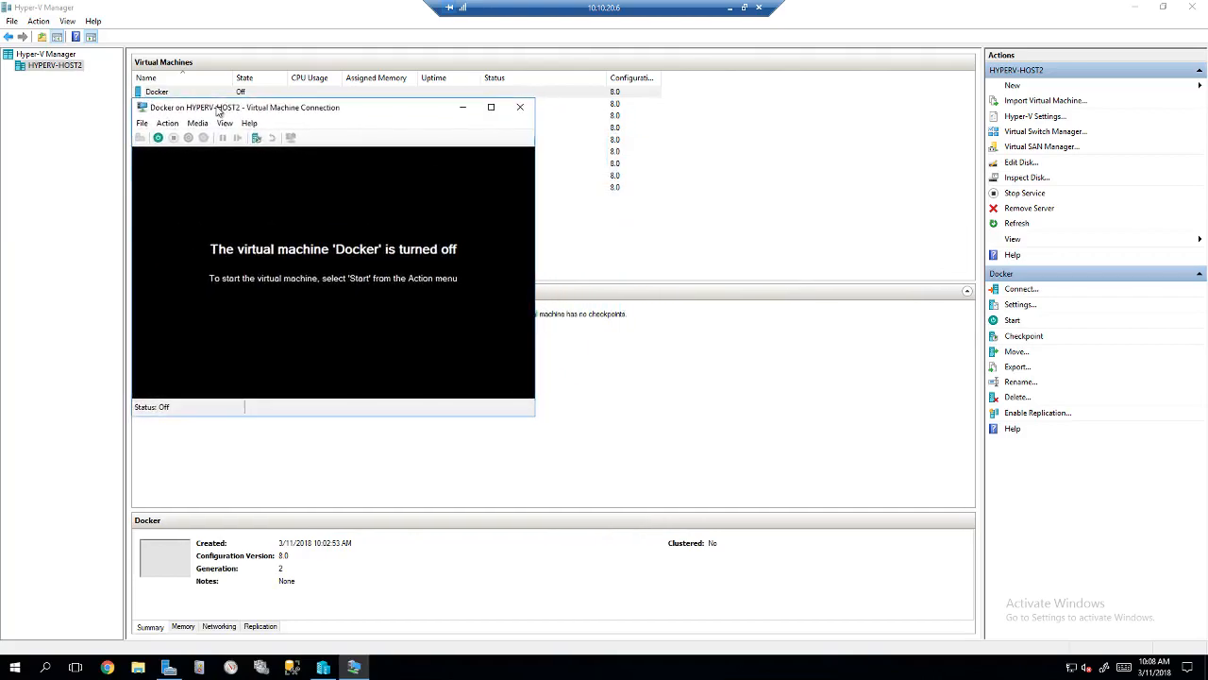
left_click(158, 138)
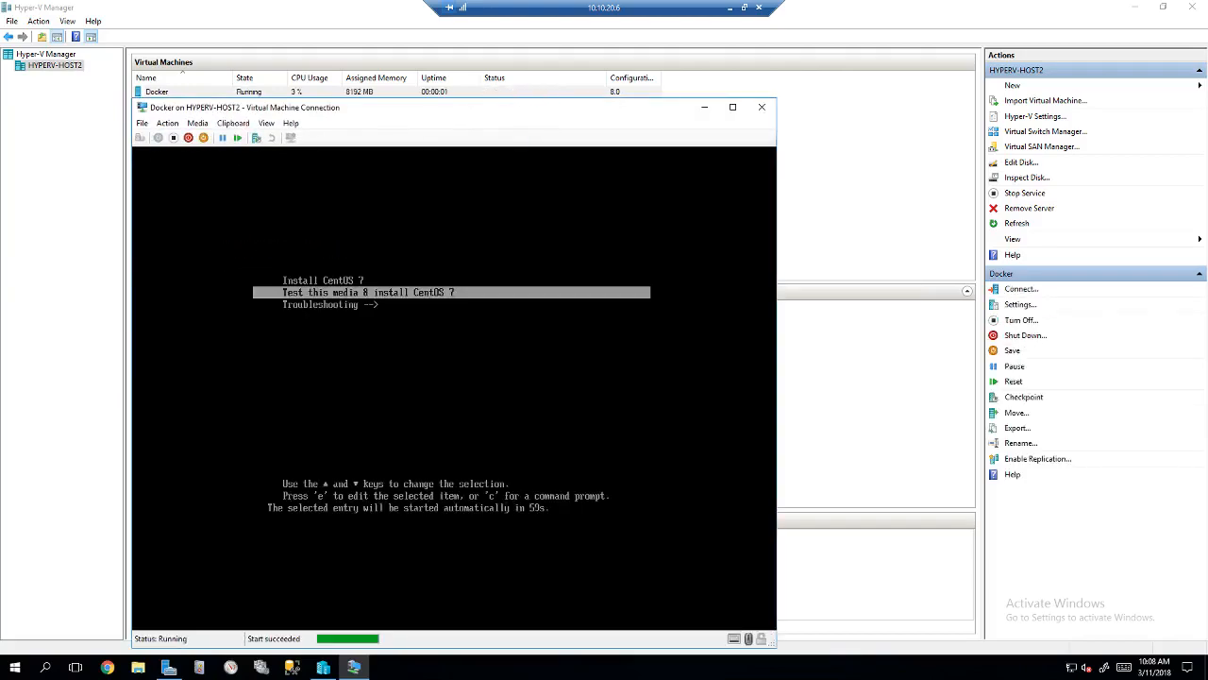
Boot the Install CentOS 7 entry and continue with English (United States) as the installation language.
key("Up")
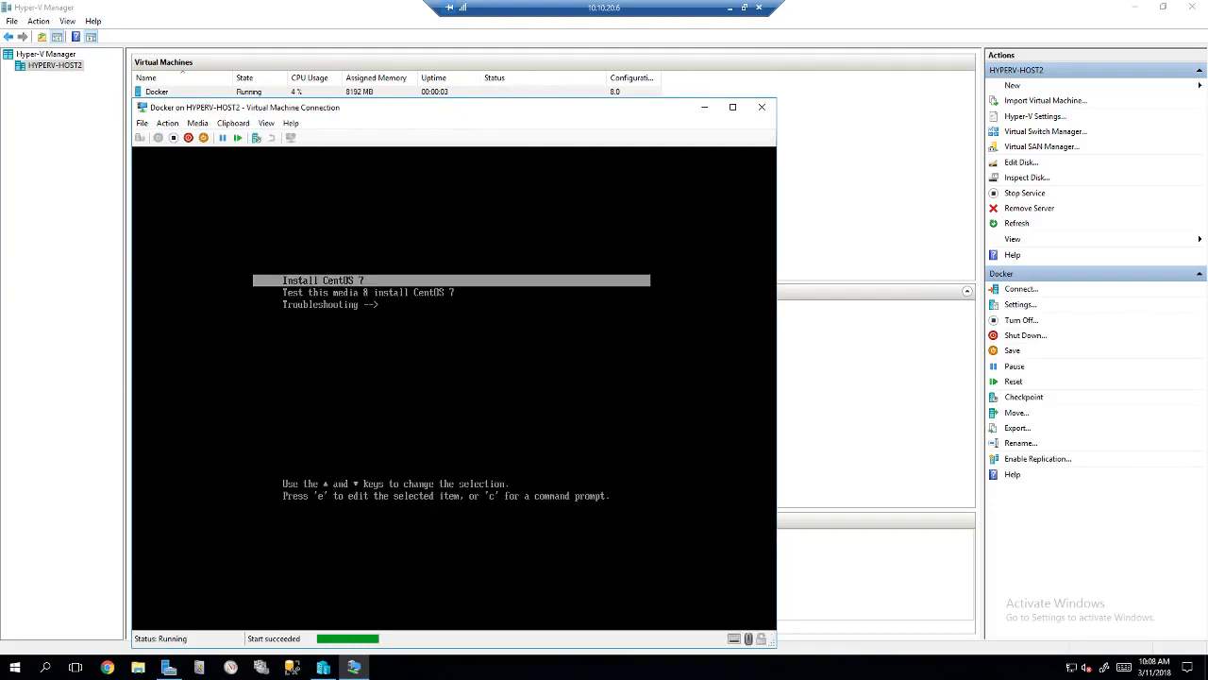
key("Return")
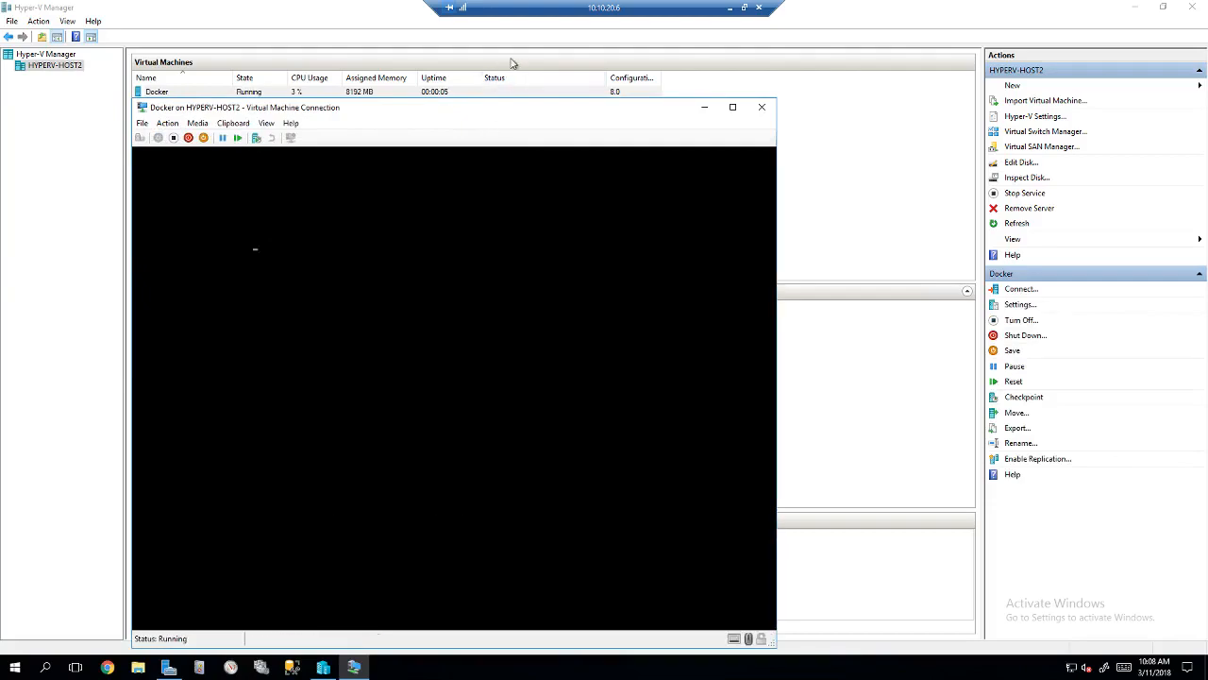
left_click_drag(471, 108, 477, 83)
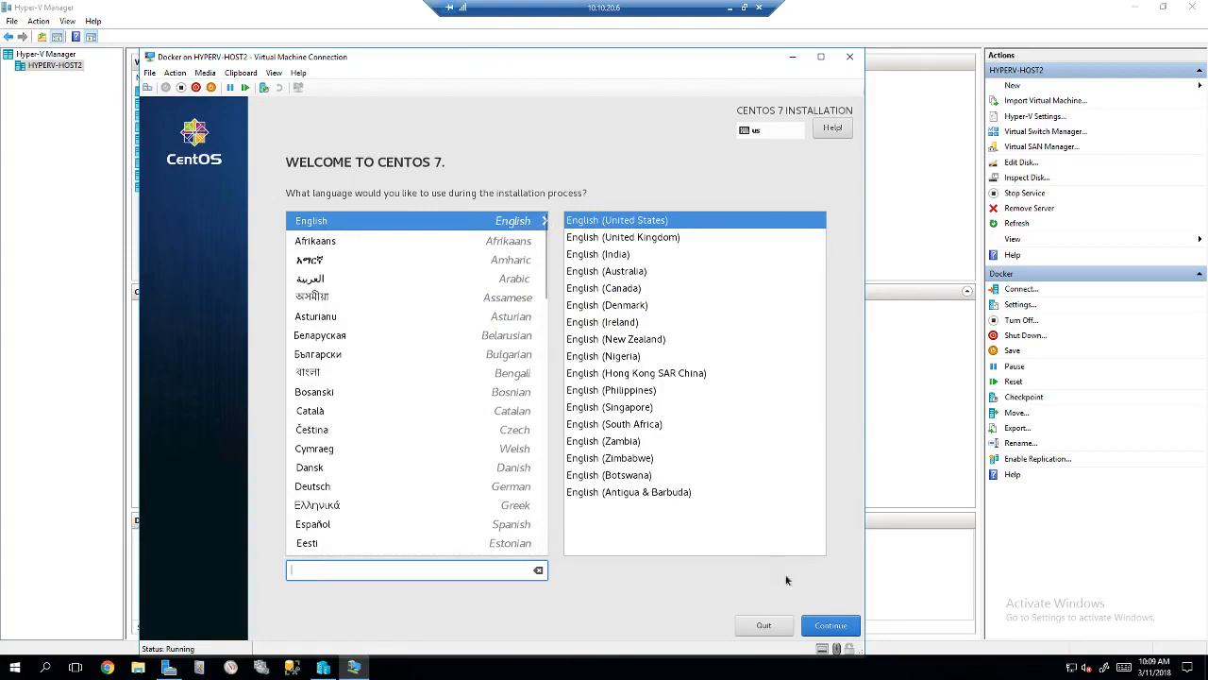
left_click(835, 624)
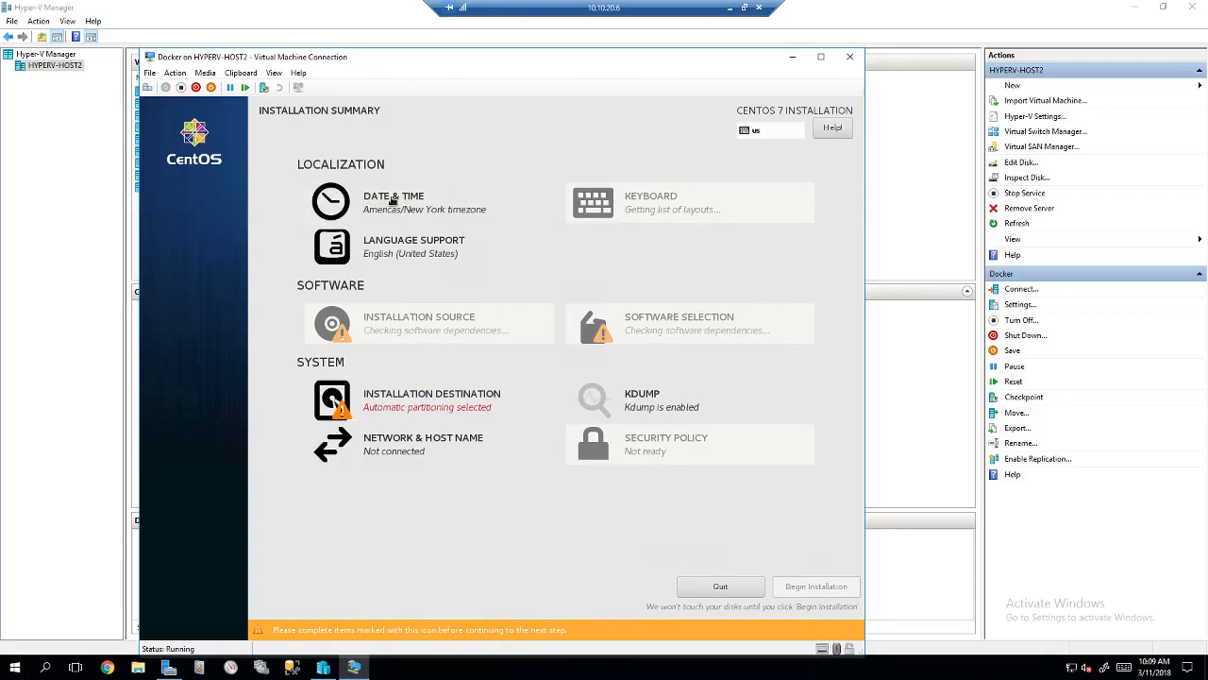
Set the time zone to Americas/Chicago and adjust the hour of the system clock.
left_click(392, 200)
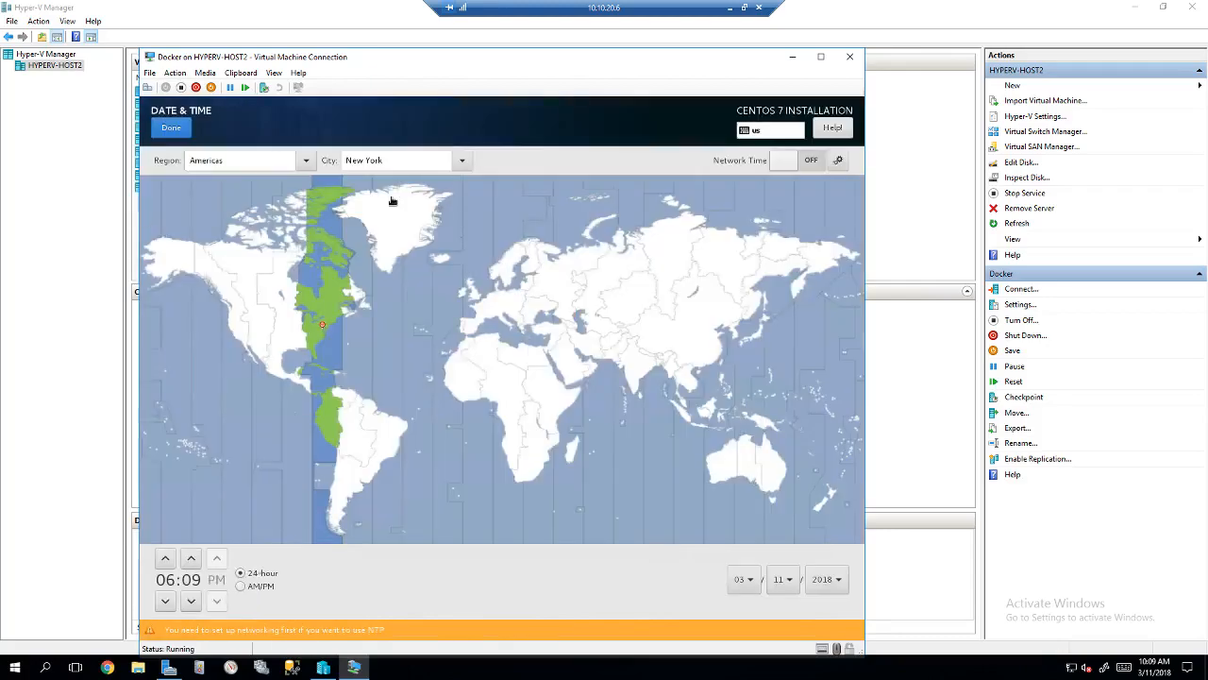
left_click(294, 326)
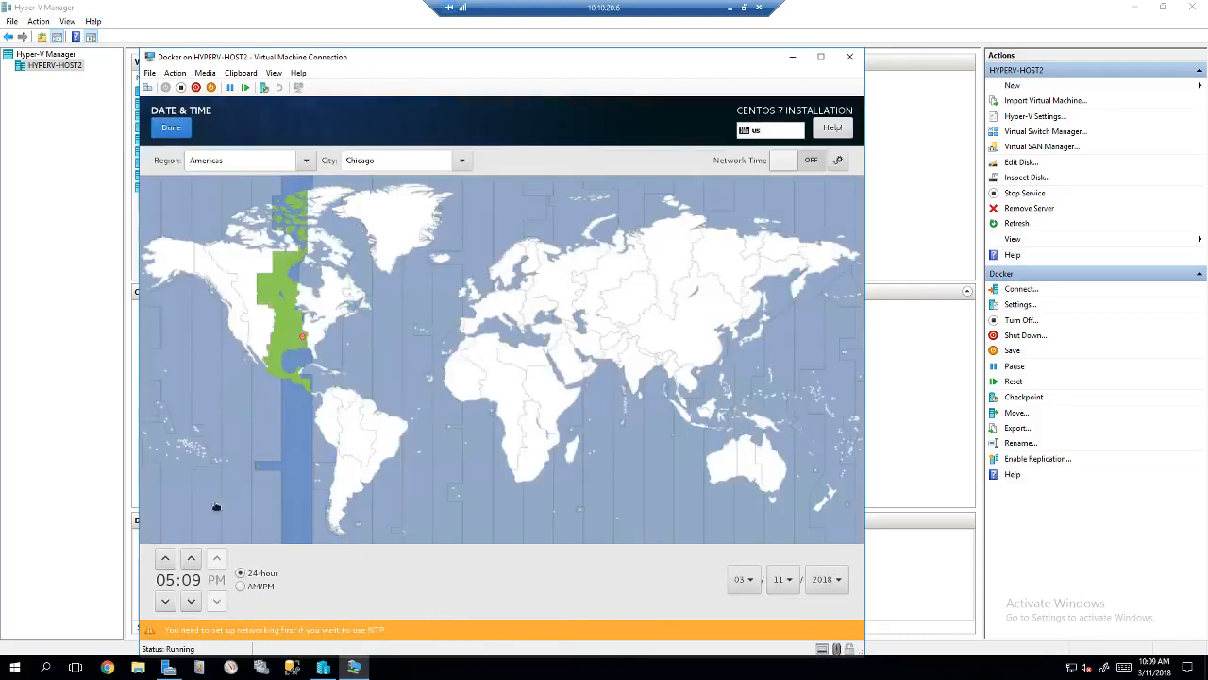
left_click(167, 601)
left_click(167, 600)
left_click(167, 559)
left_click(167, 558)
left_click(167, 558)
left_click(171, 130)
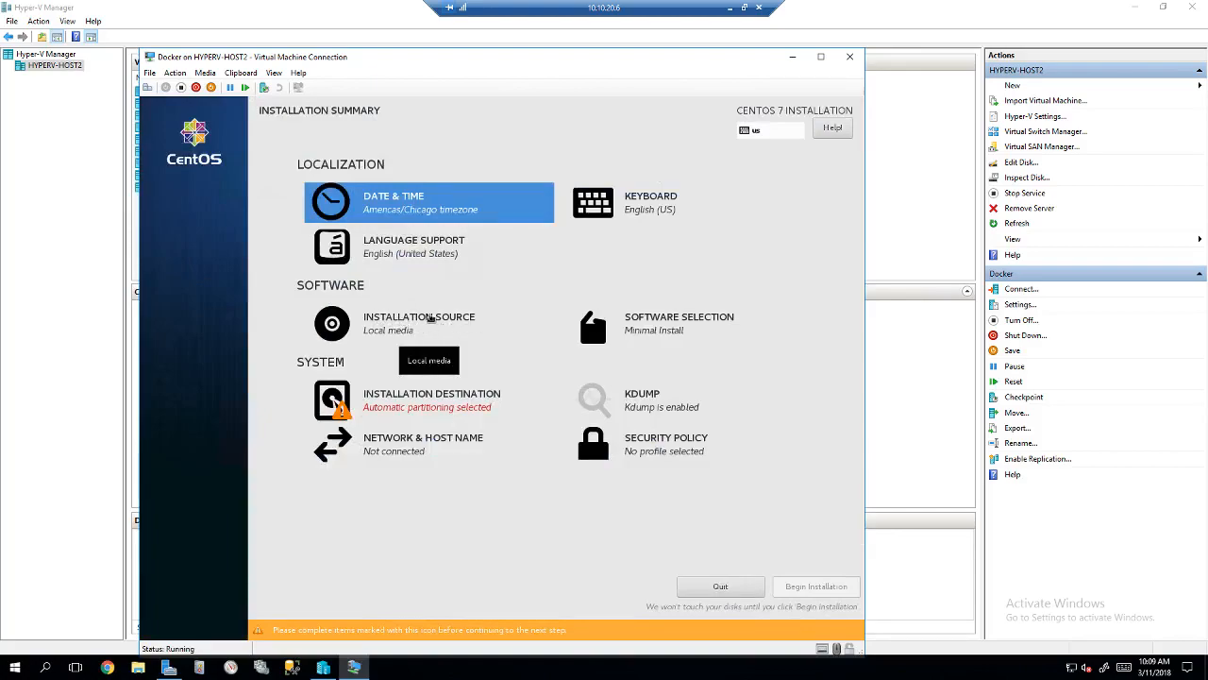
Compare the Server with GUI and GNOME Desktop environments and their add-ons, and choose Minimal Install as the base environment.
left_click(648, 332)
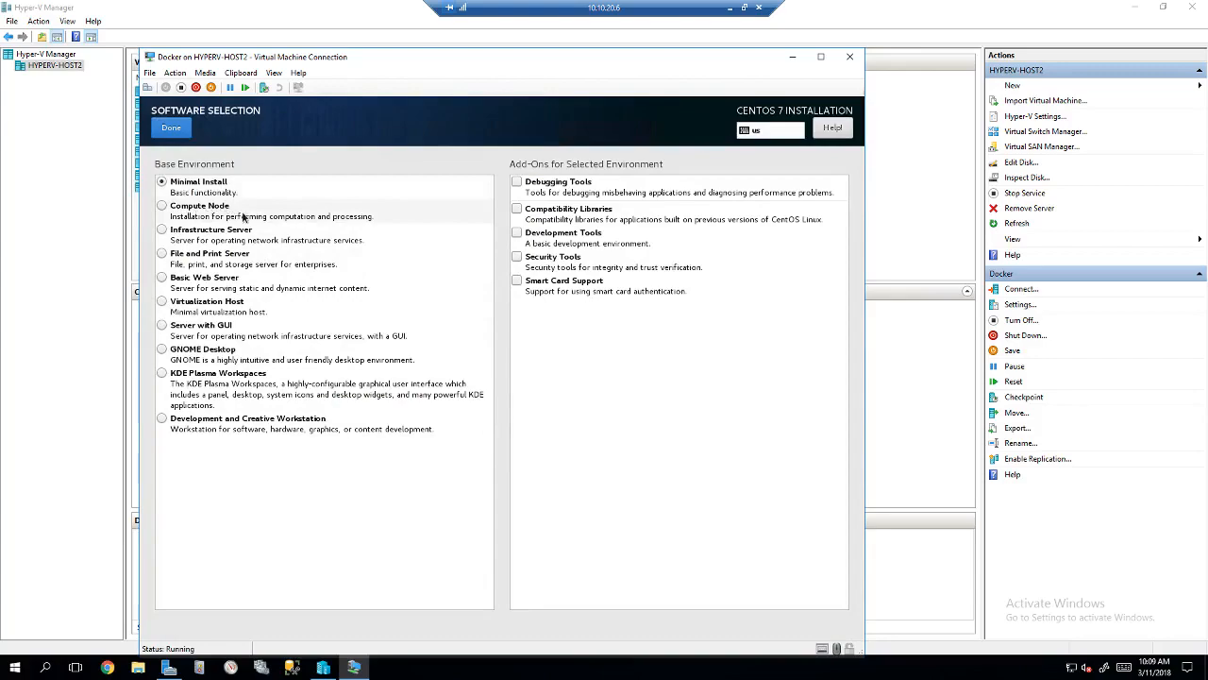
left_click(216, 307)
left_click(217, 330)
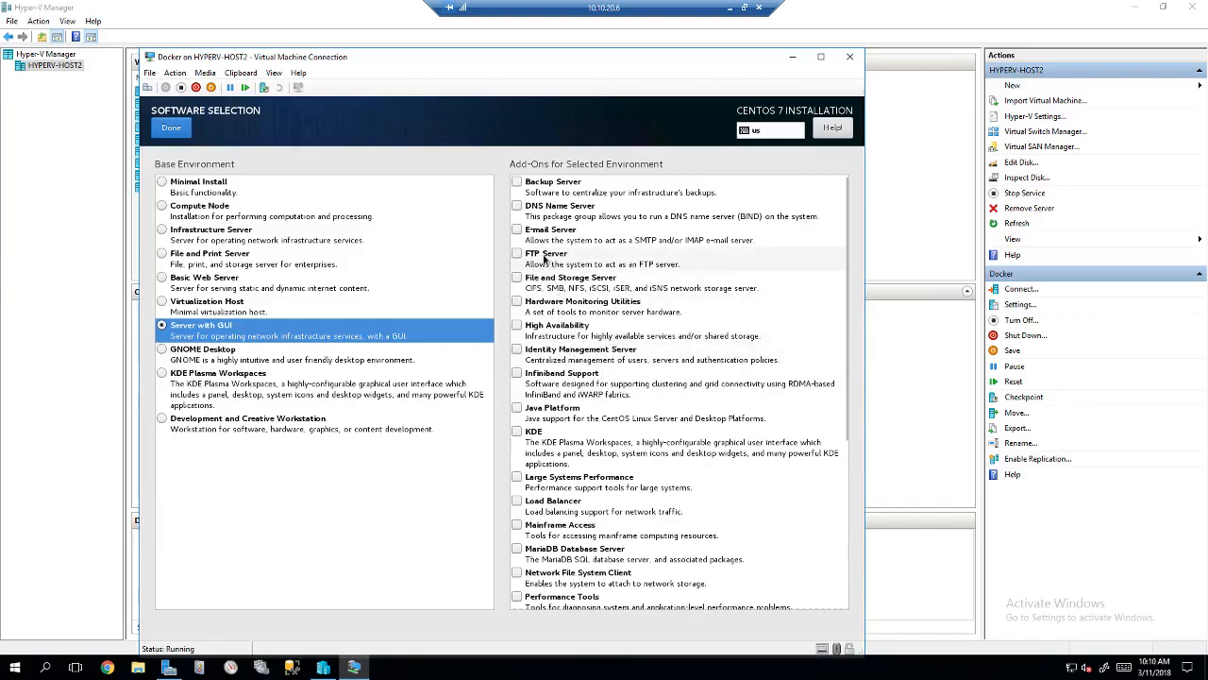
scroll(582, 364, "down", 3)
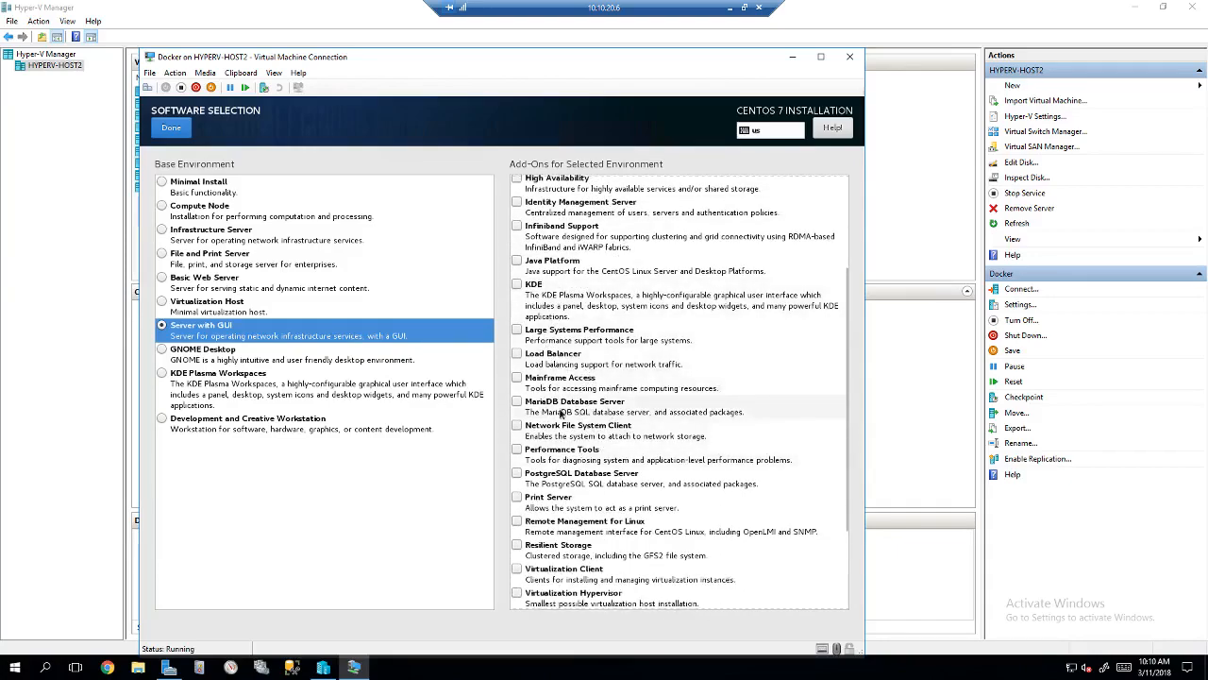
scroll(600, 416, "down", 2)
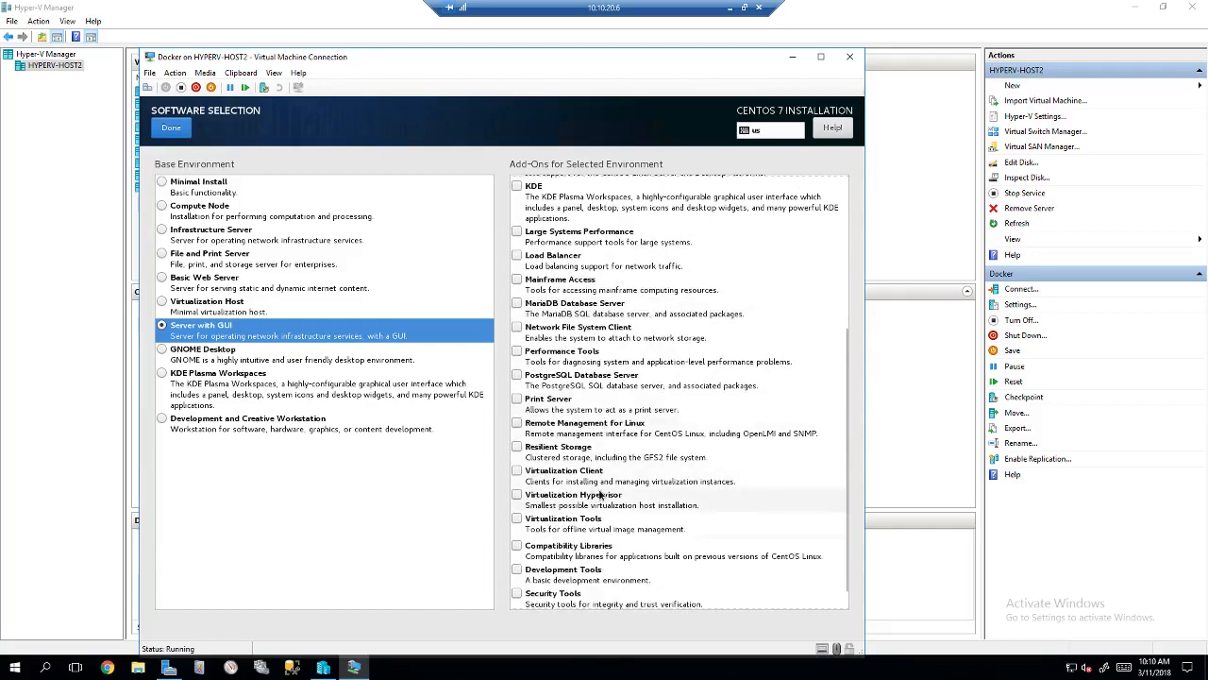
scroll(594, 396, "down", 1)
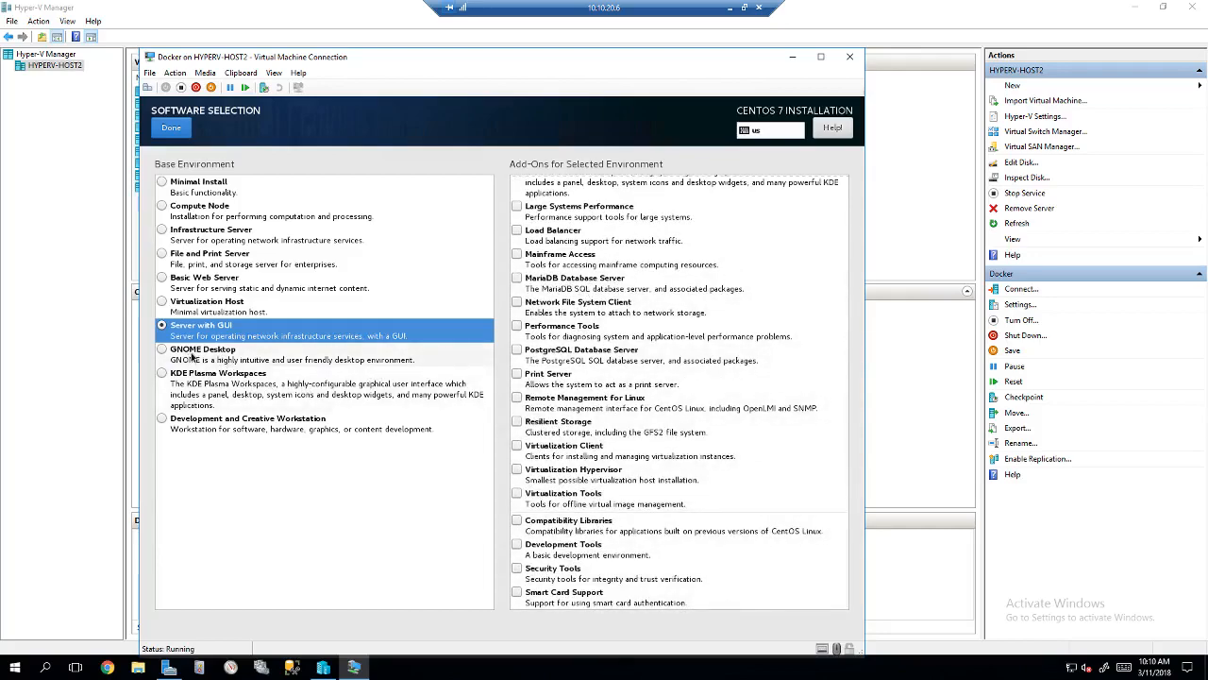
left_click(194, 357)
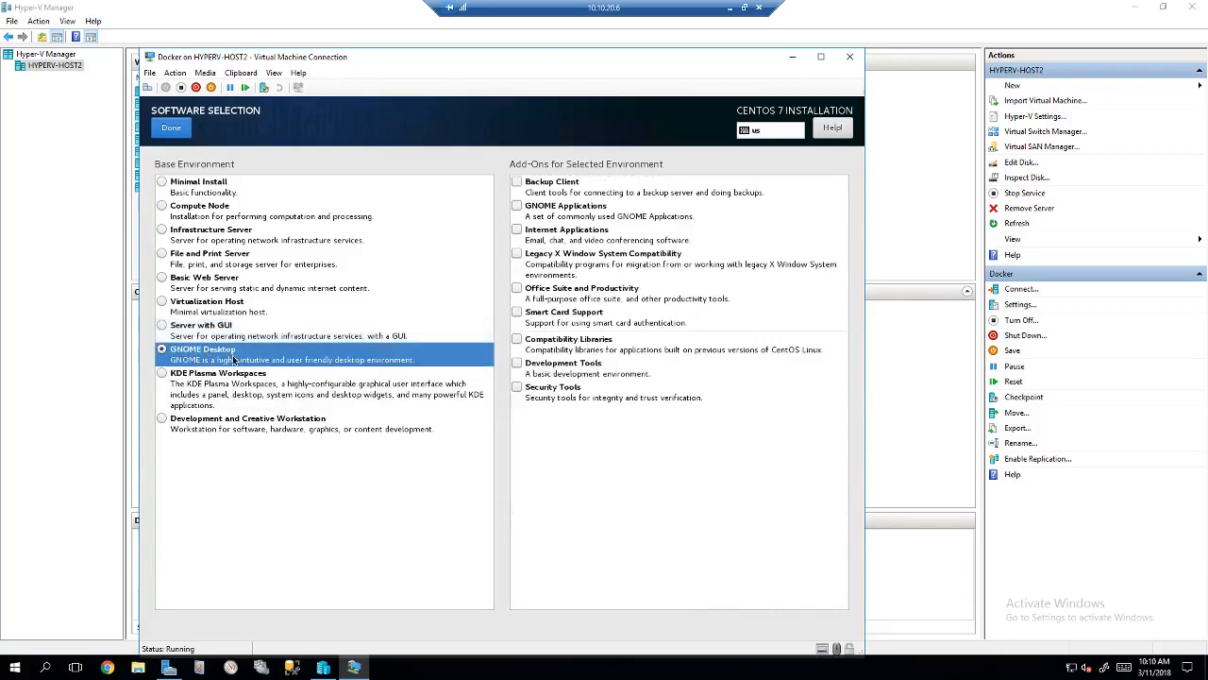
left_click(201, 186)
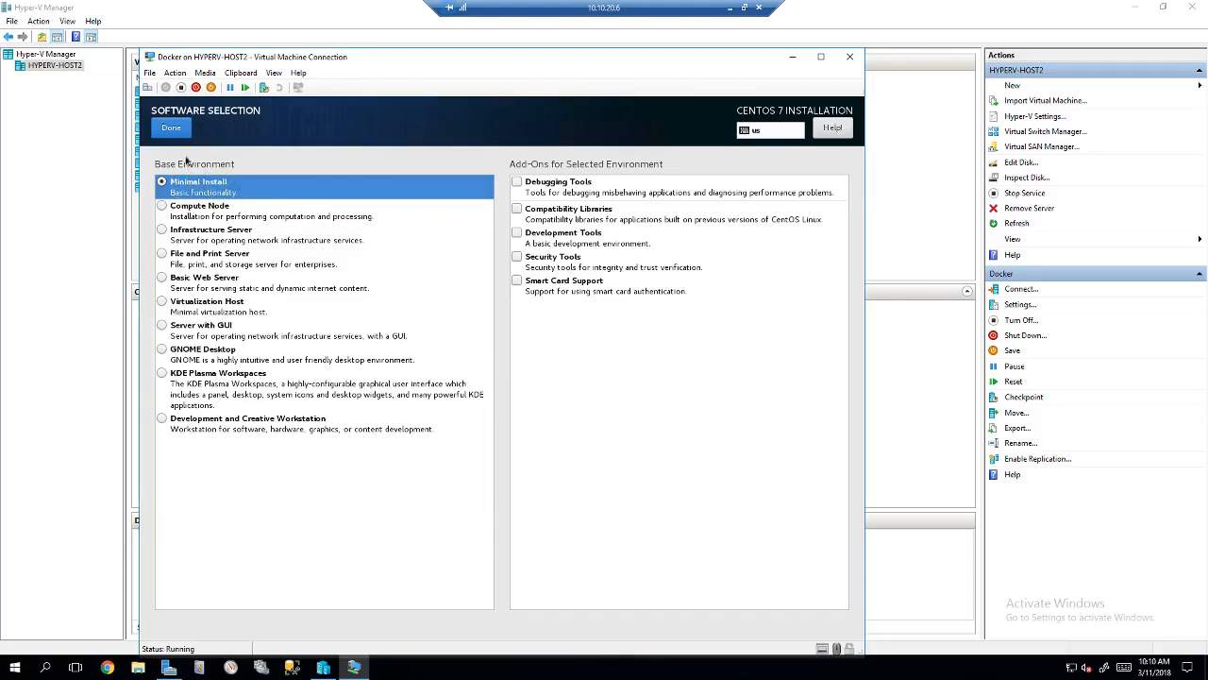
left_click(172, 130)
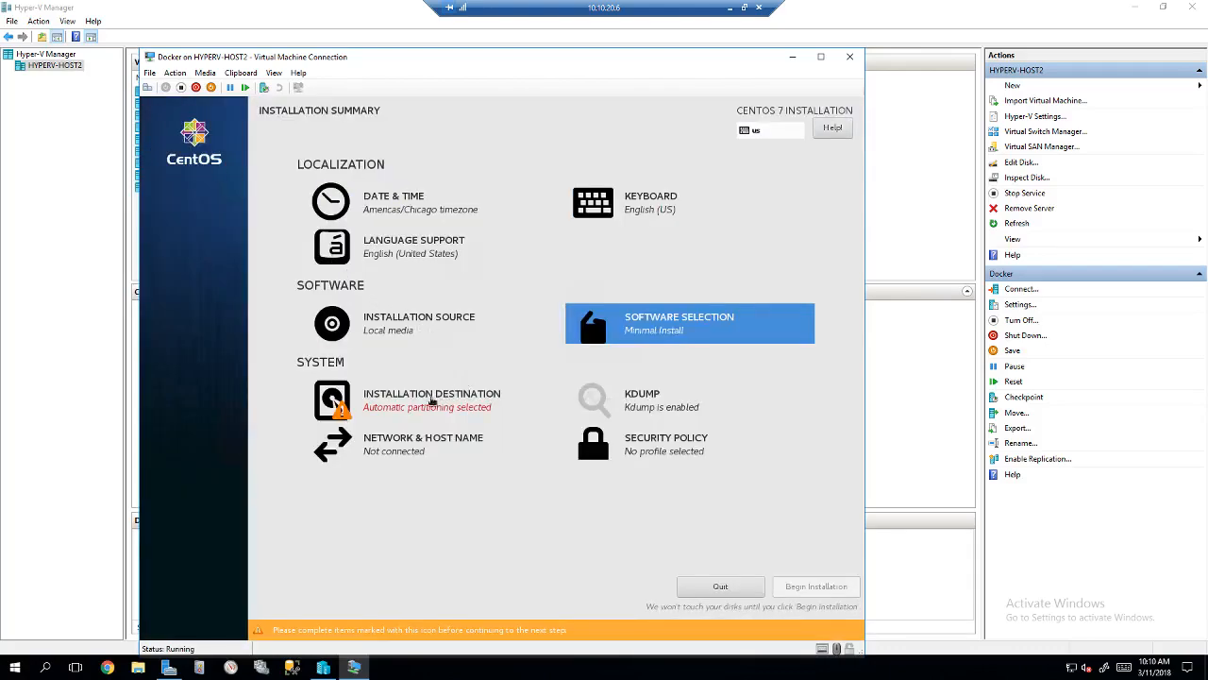
Toggle the selection of the 127 GiB Msft Virtual Disk and finish the installation destination with automatic partitioning.
left_click(404, 407)
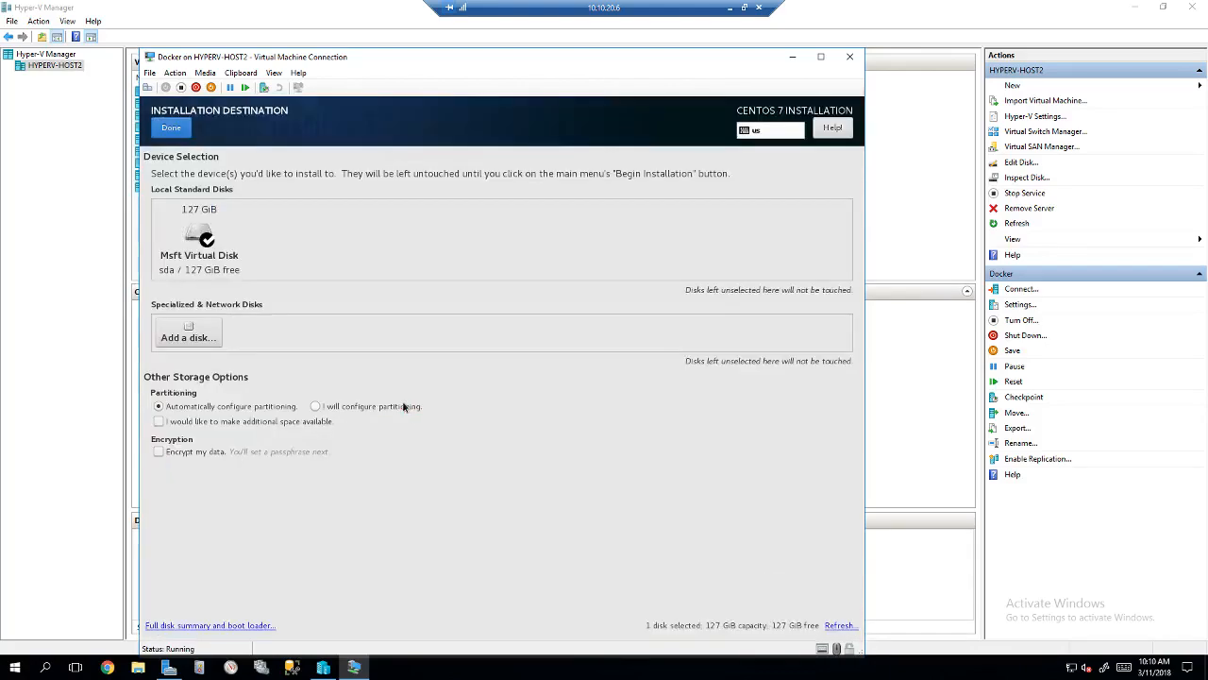
left_click(194, 228)
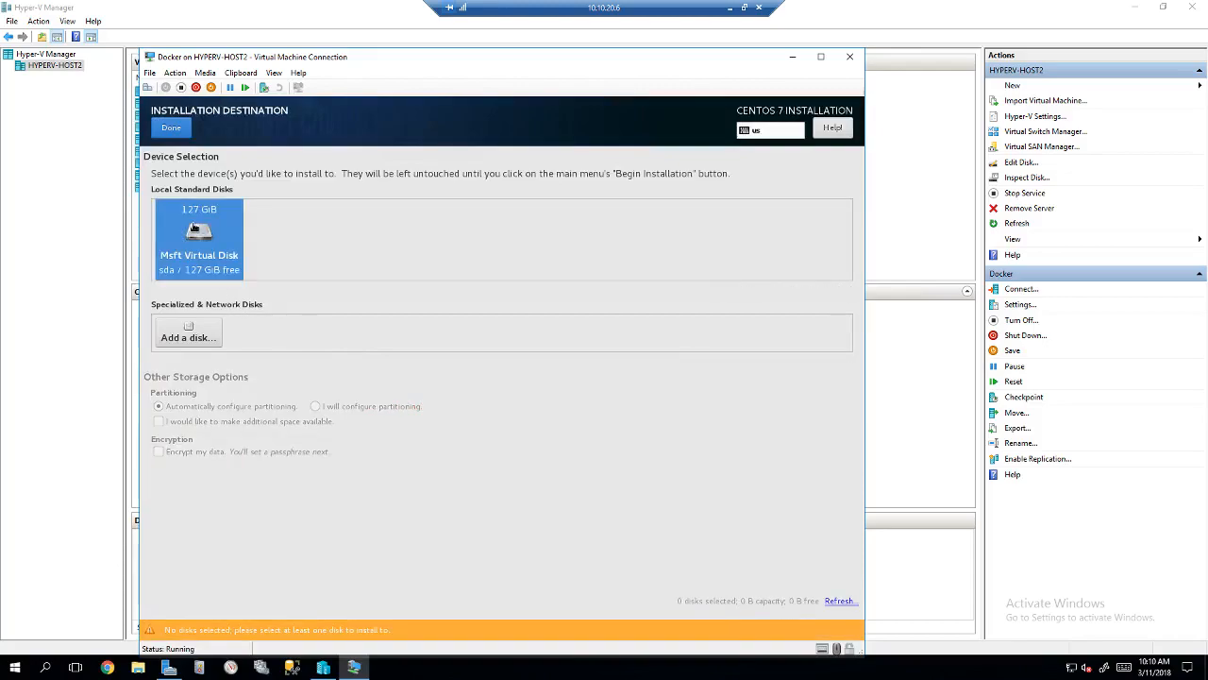
left_click(170, 129)
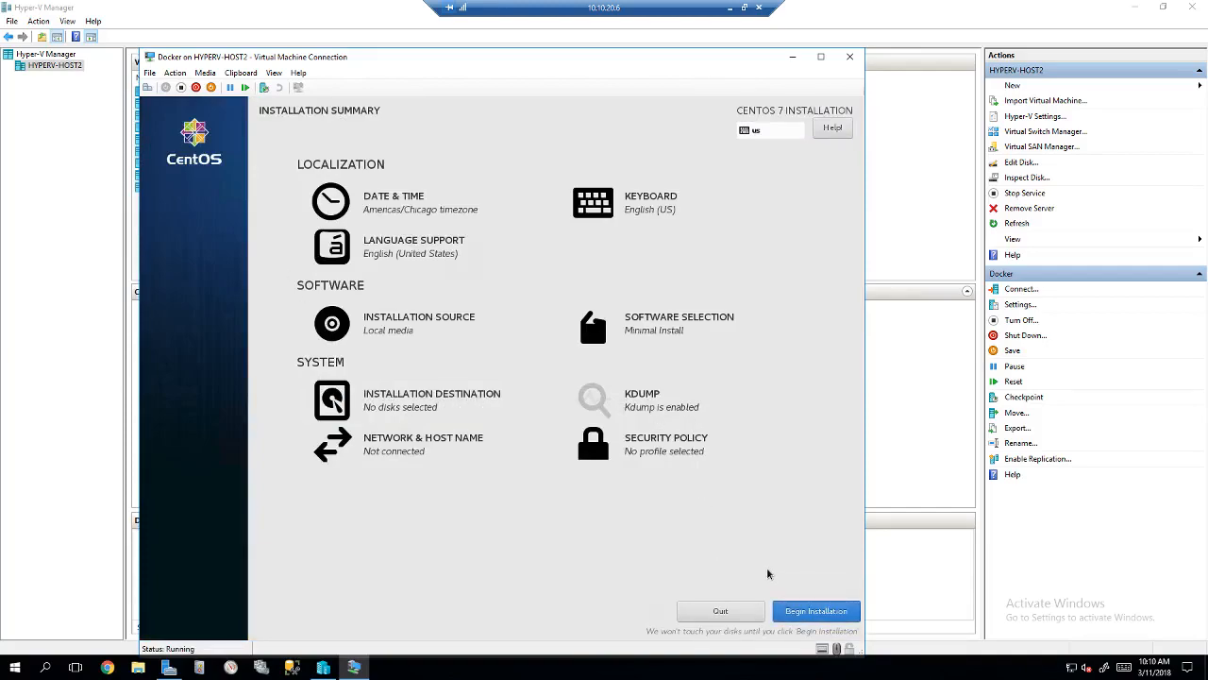
Turn on the Ethernet (eth0) connection and set its IPv4 method to Manual.
left_click(398, 455)
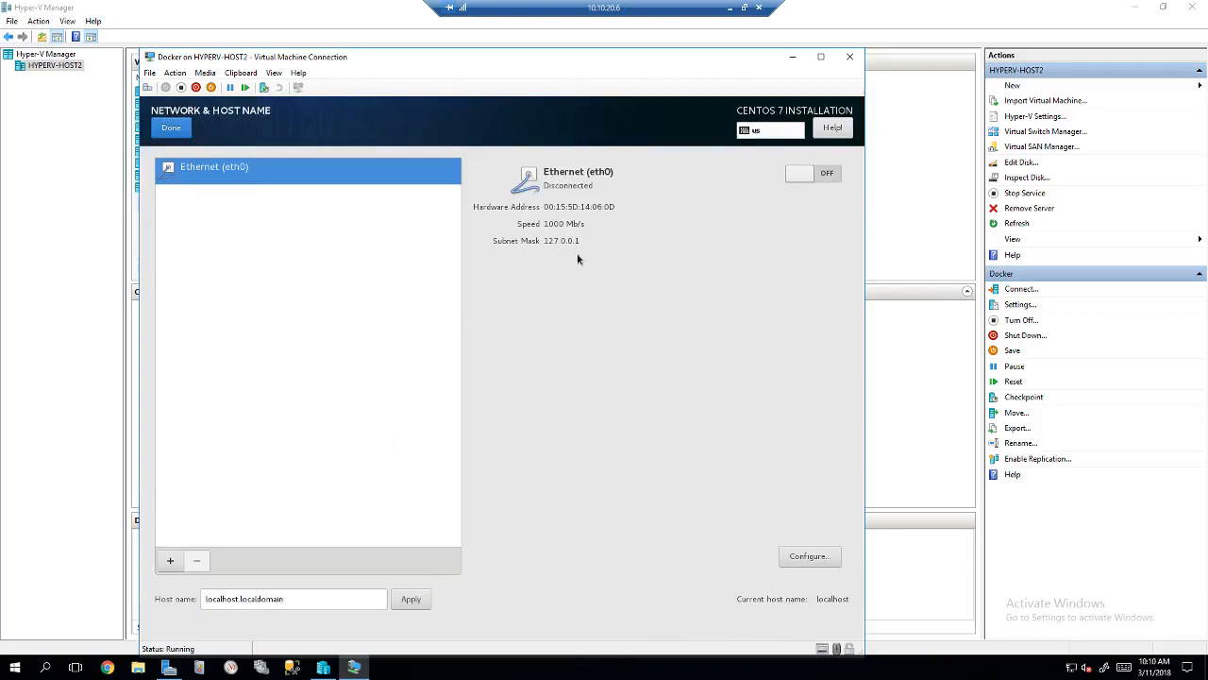
left_click(802, 174)
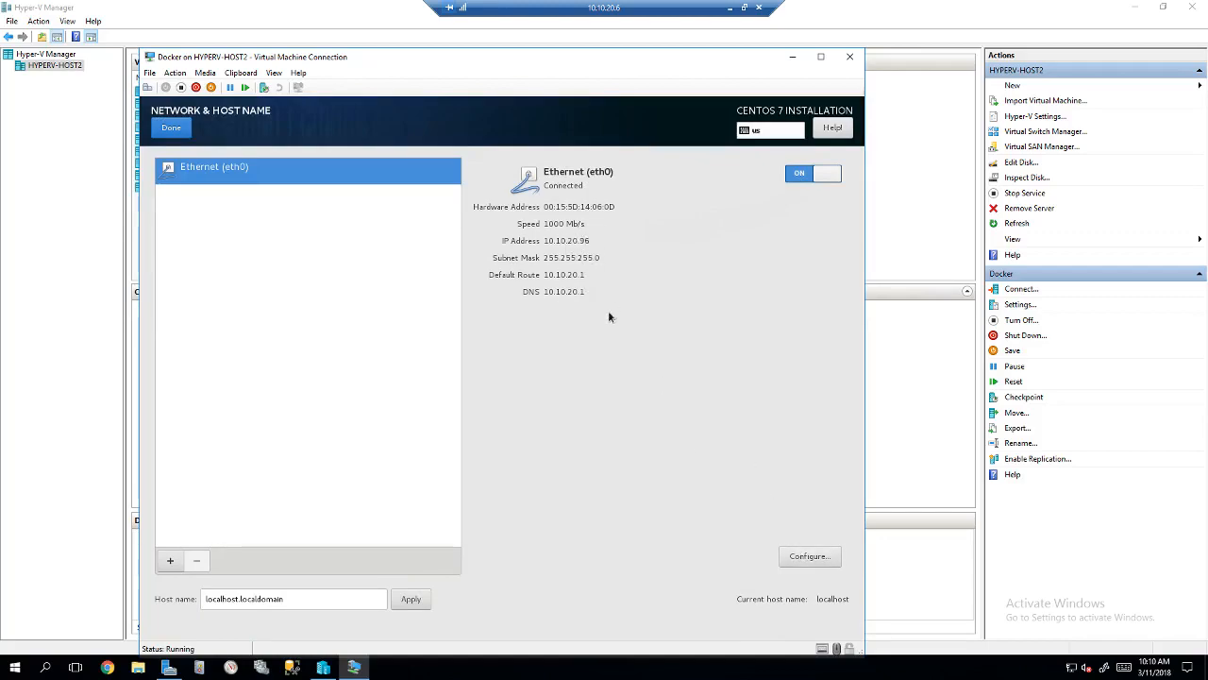
left_click(813, 556)
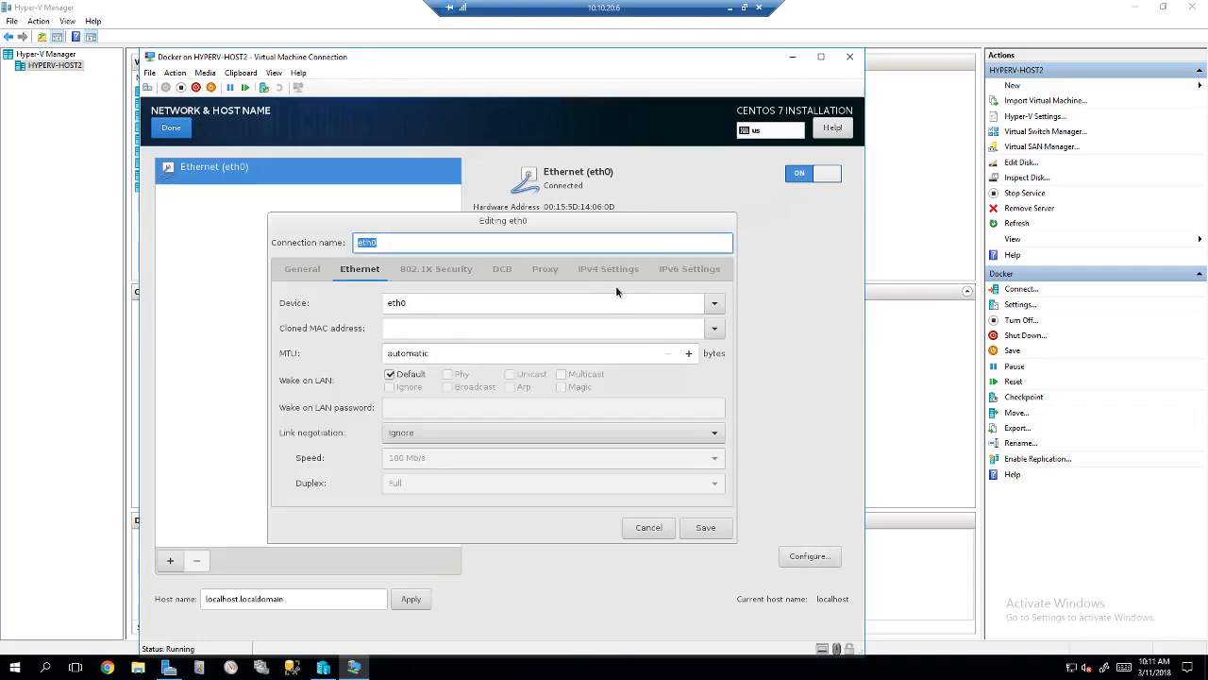
left_click(615, 273)
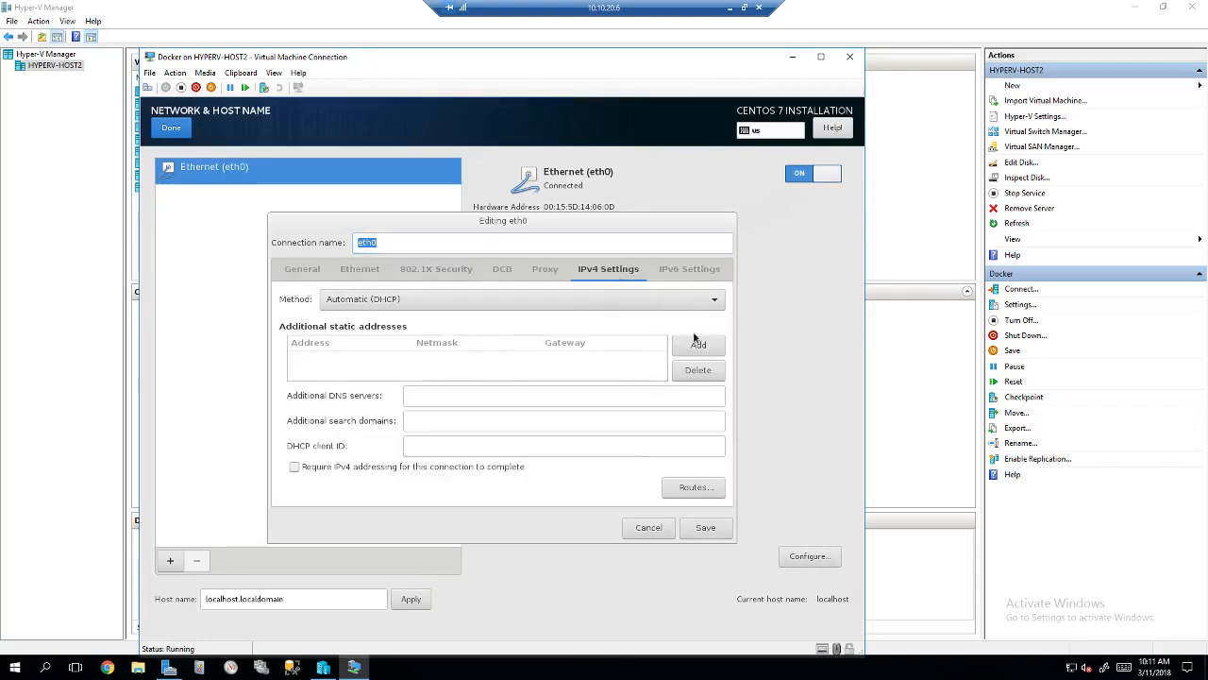
left_click(659, 301)
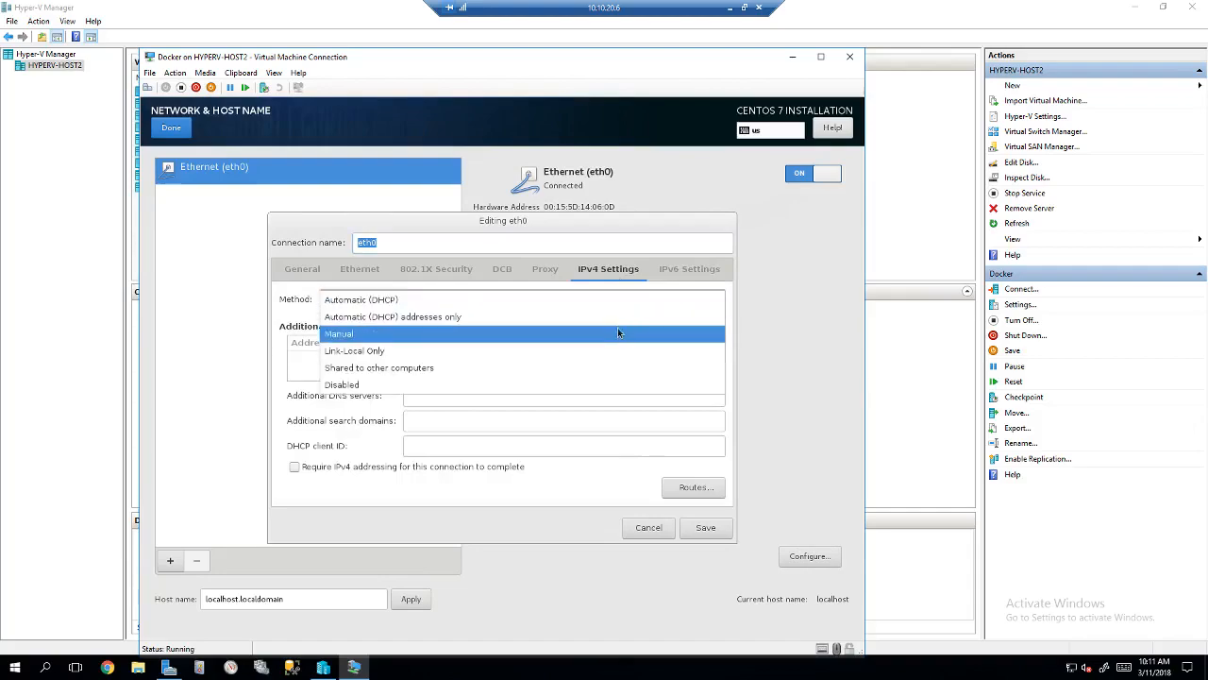
left_click(615, 334)
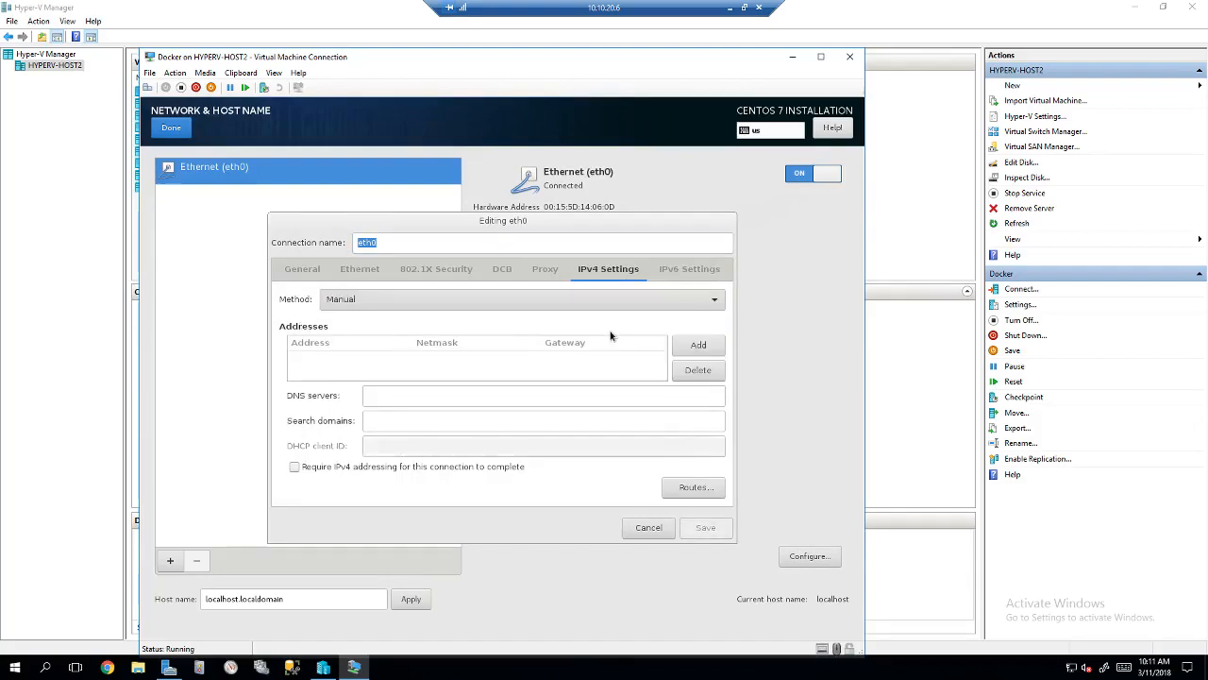
Add the static address 10.10.20.197 with netmask 255.255.255.0 and gateway 10.10.20.1 to eth0.
left_click(712, 345)
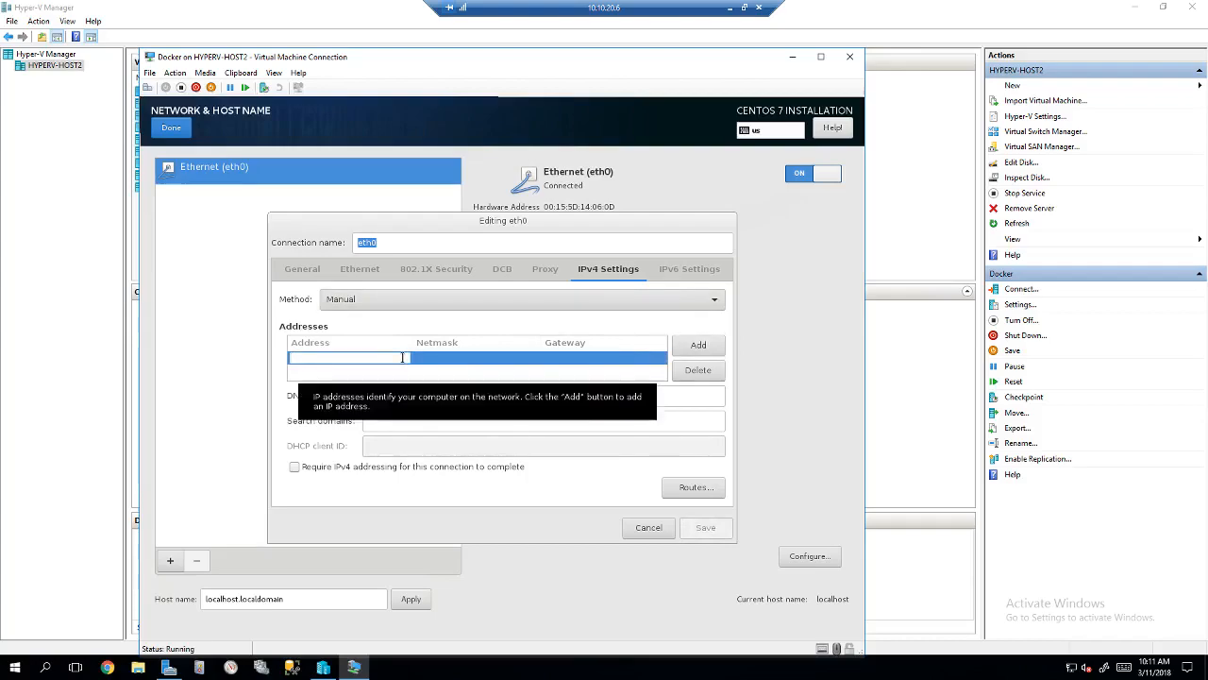
type("10.10.20.")
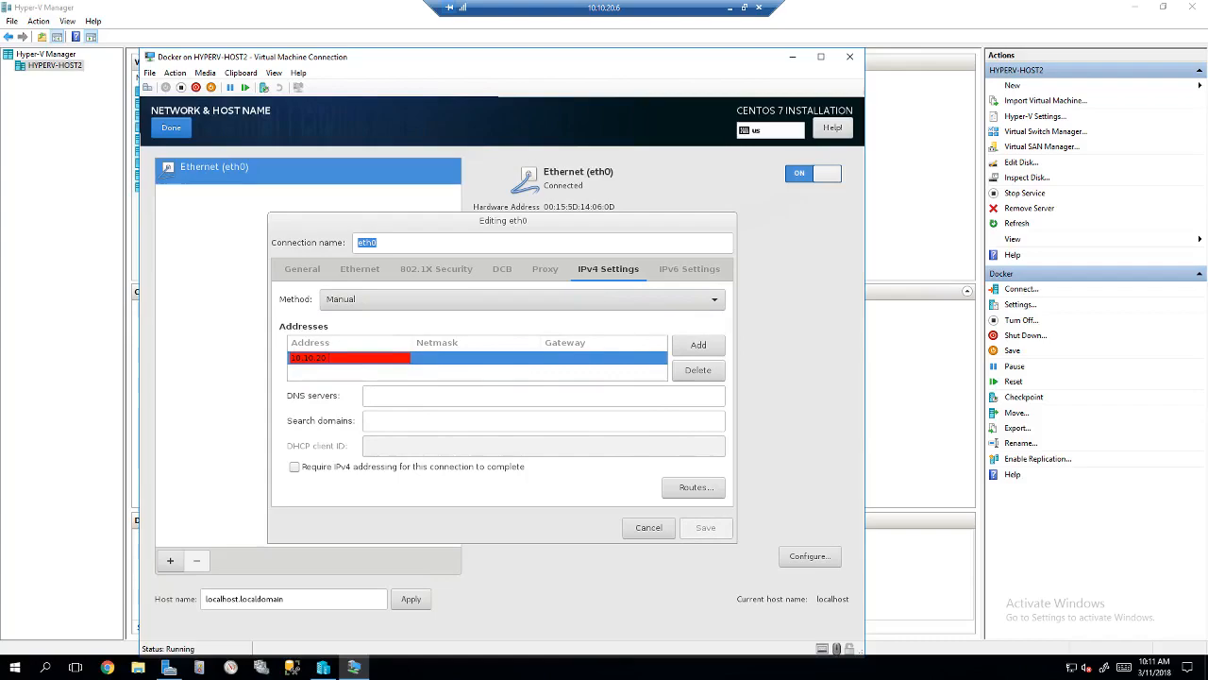
type("197")
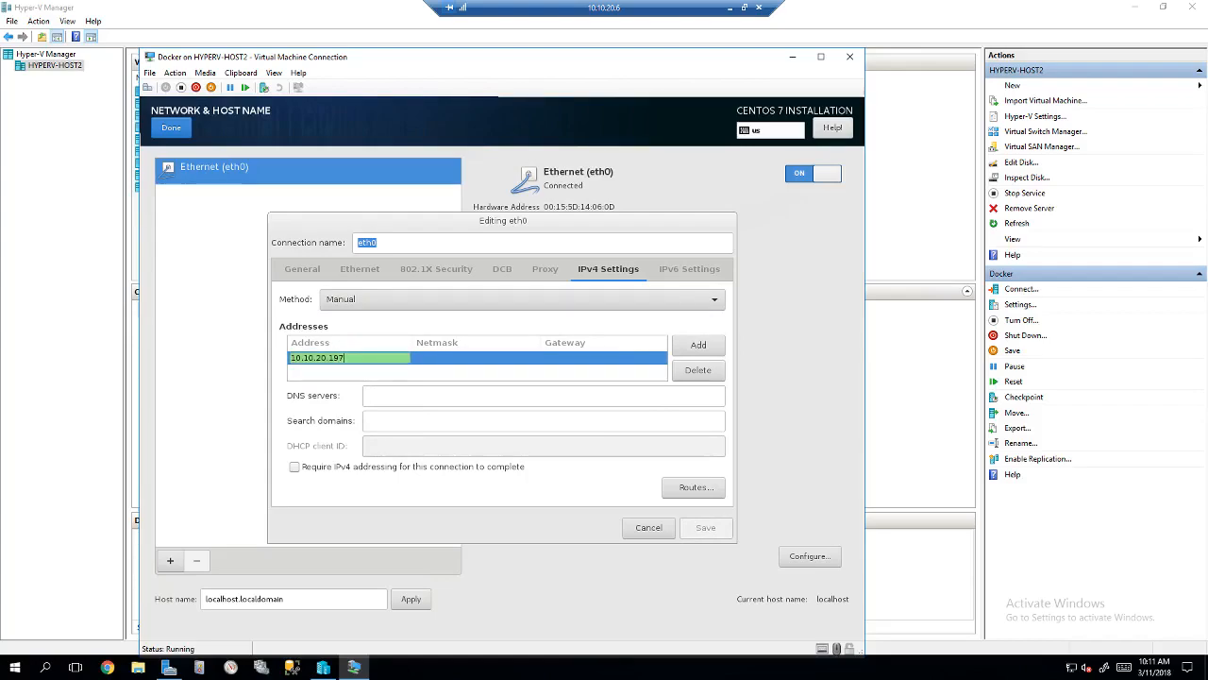
key("Tab")
type("2")
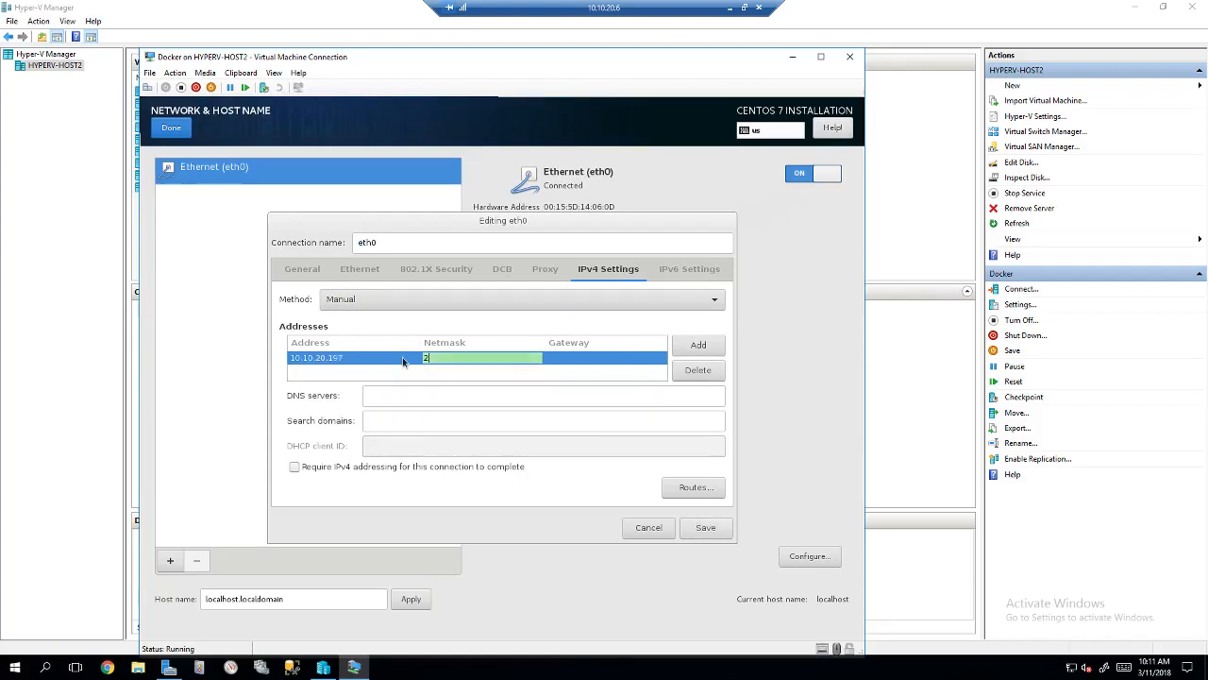
type("55.255.255.0")
key("Tab")
type("10.10.20.1")
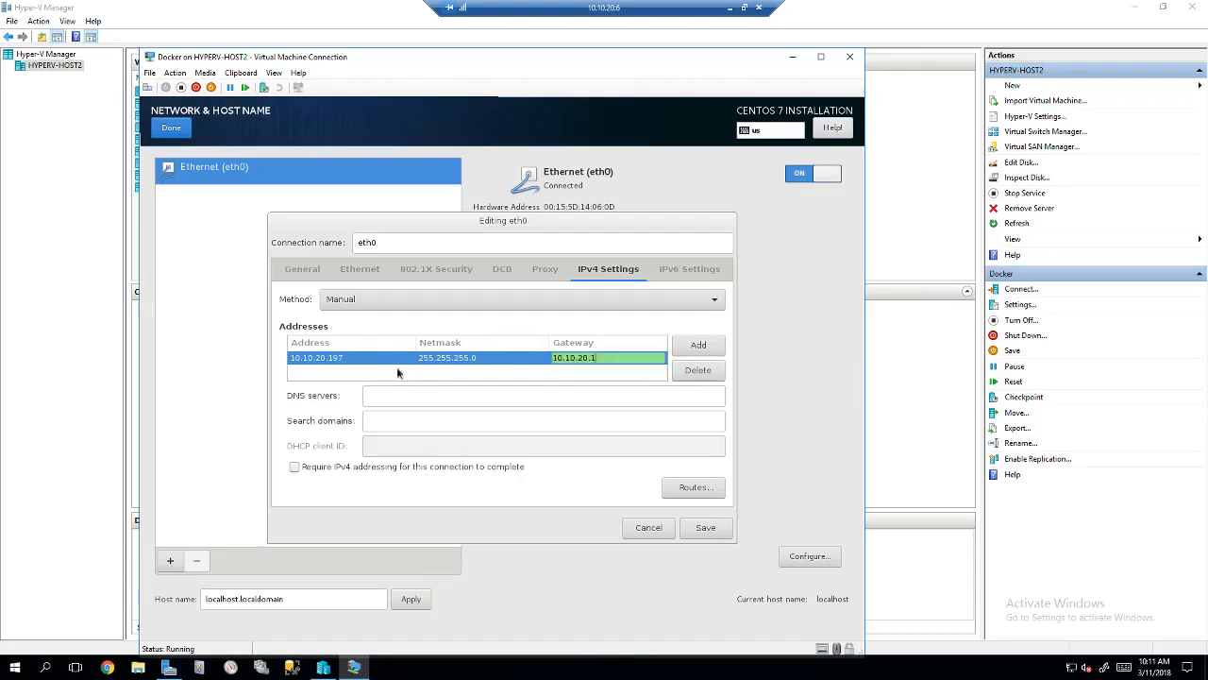
Set the eth0 DNS server to 10.10.20.3 and save the connection settings.
left_click(408, 396)
type("10.")
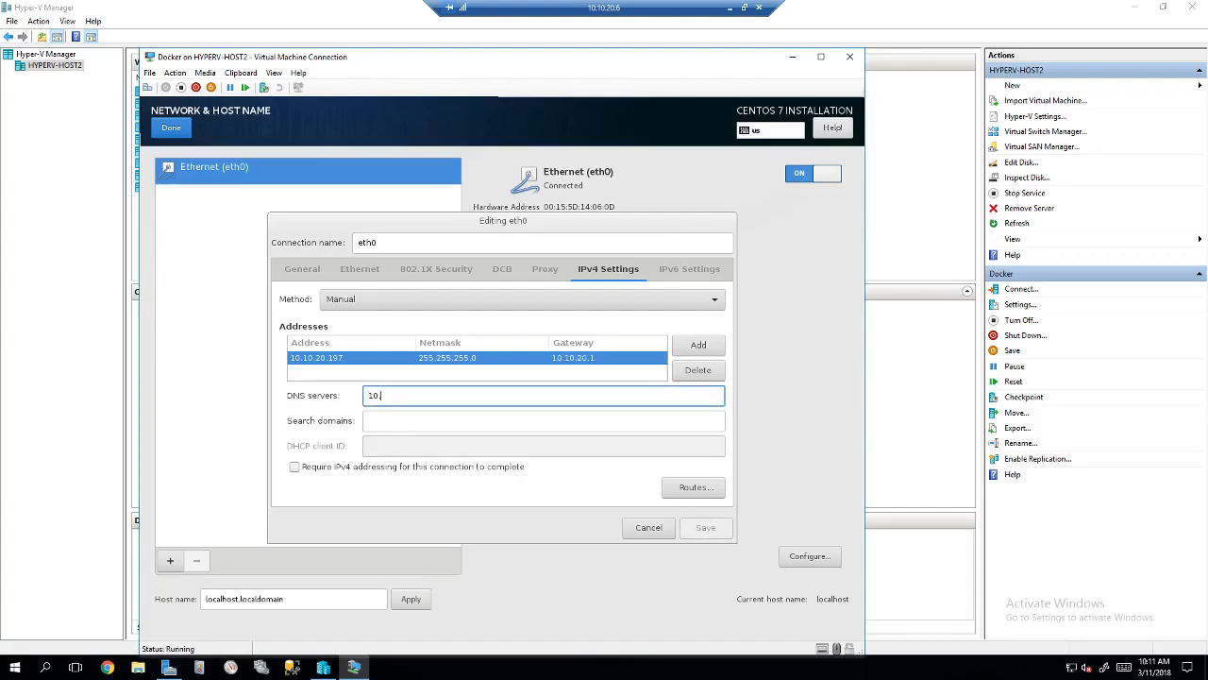
type("10.20")
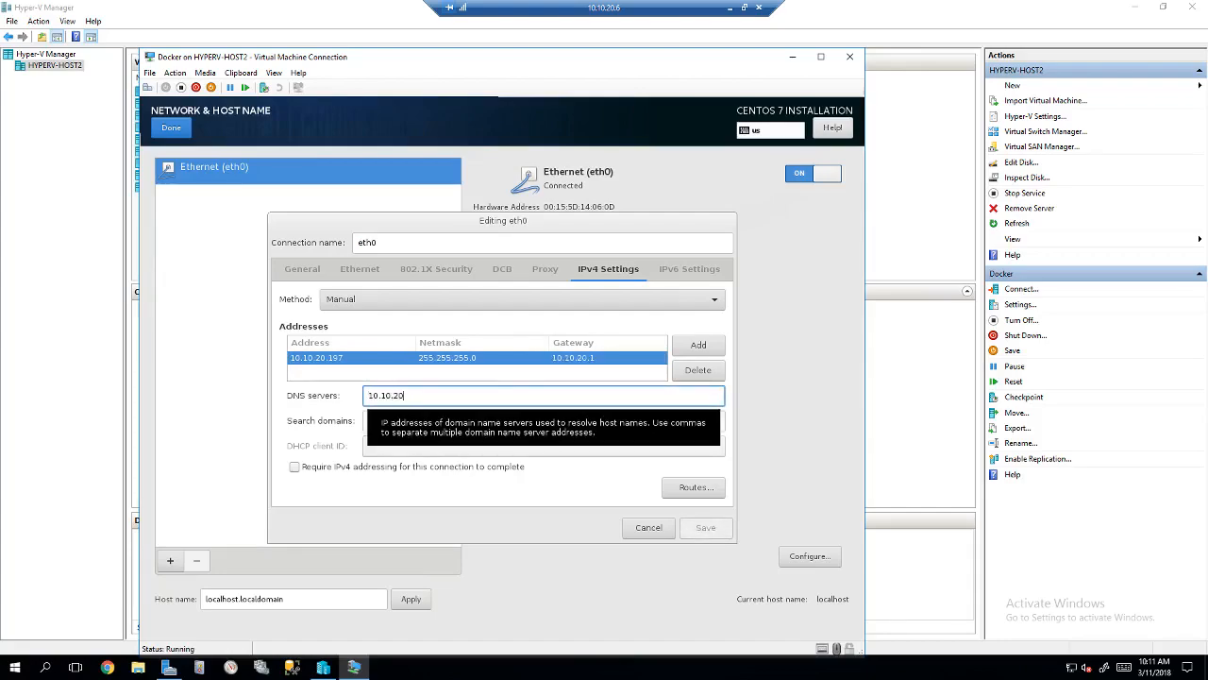
type(".3")
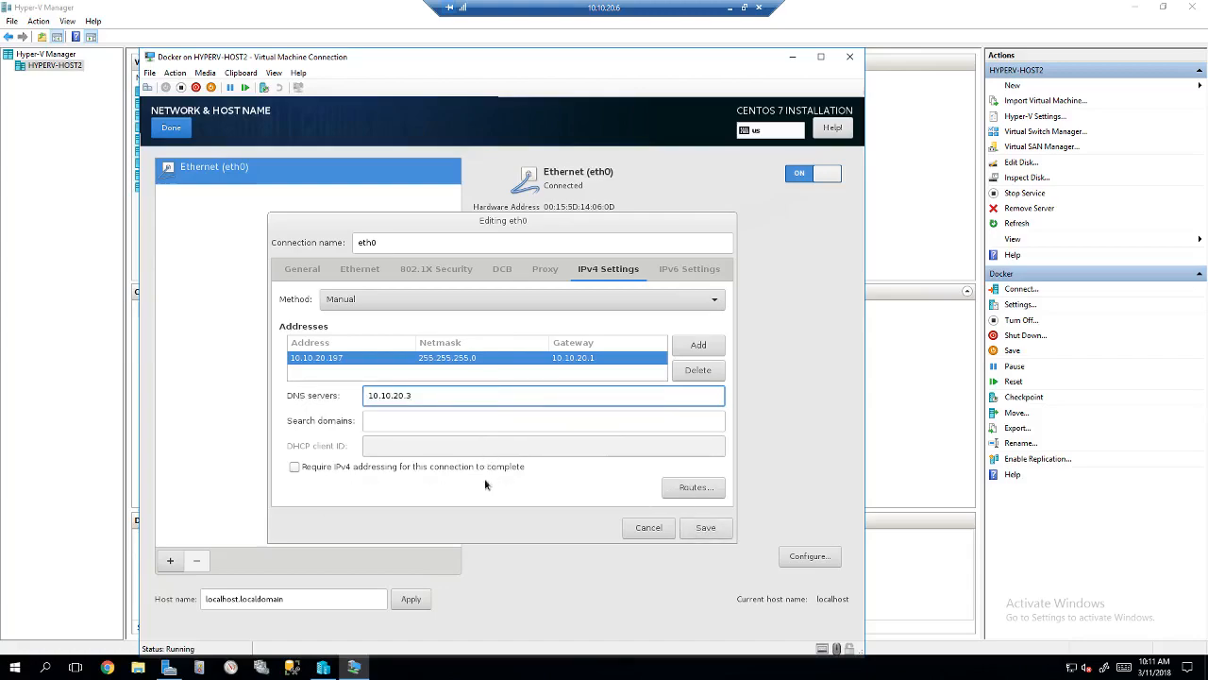
left_click(708, 528)
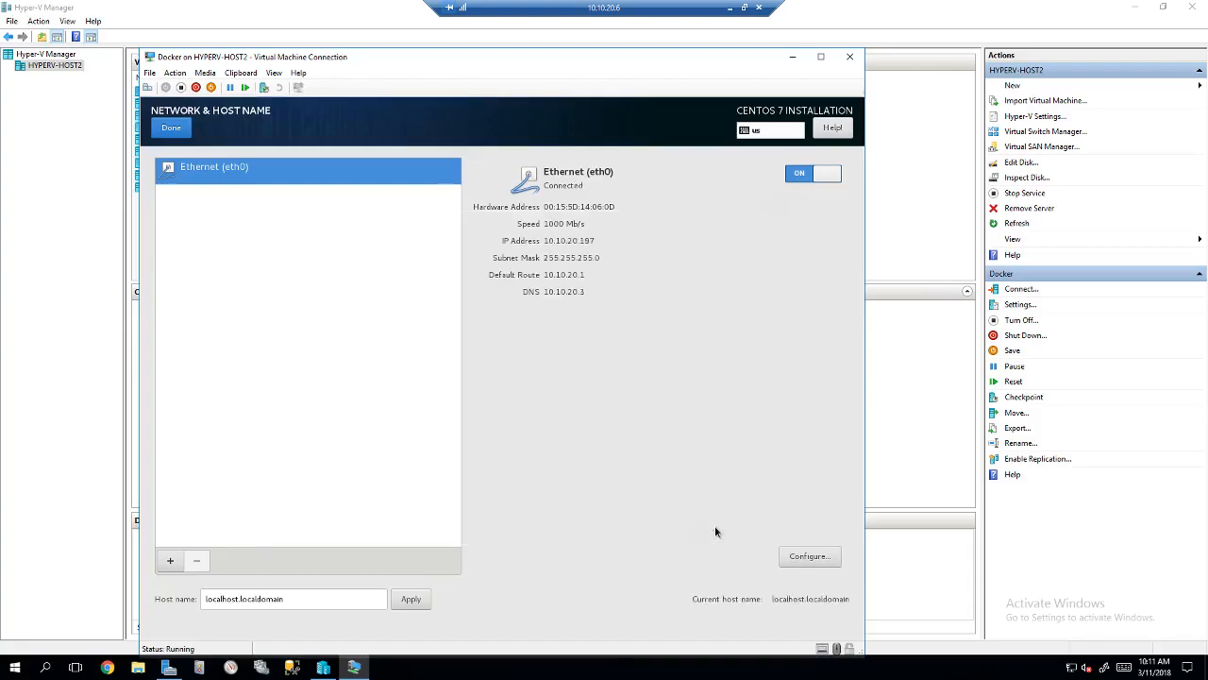
Apply docker.stormwind.systems as the host name and finish the network and host name settings.
left_click_drag(281, 602, 199, 602)
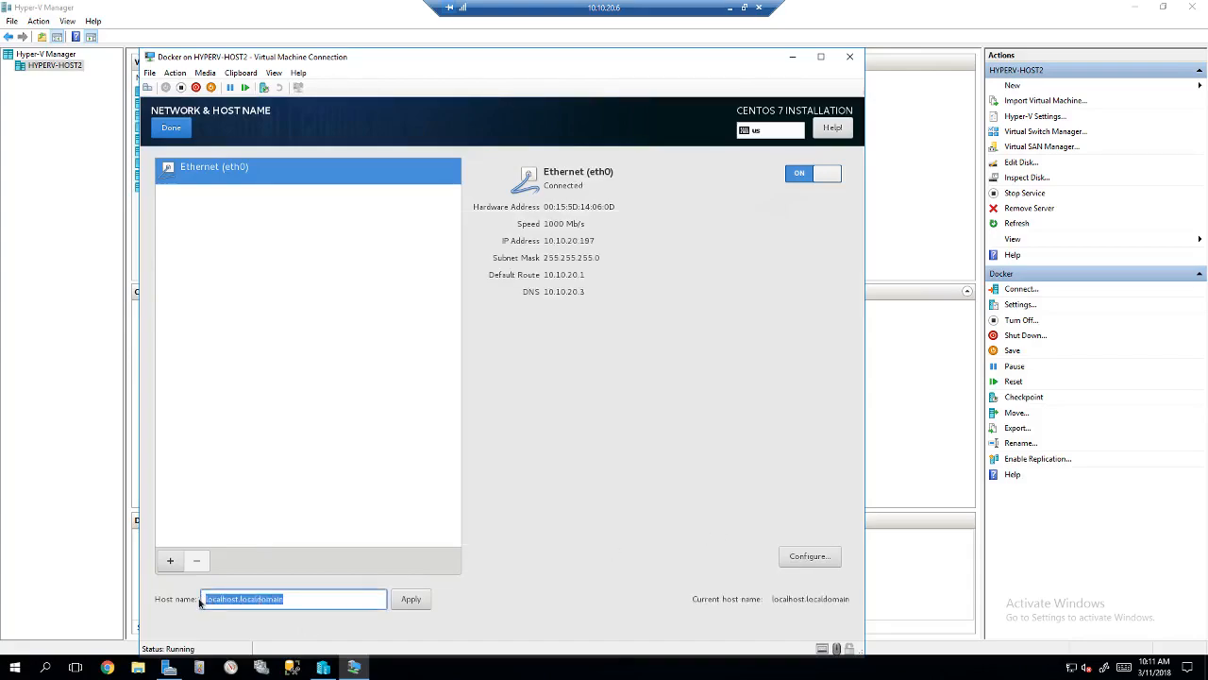
key("BackSpace")
type("docker.stormwind.systems")
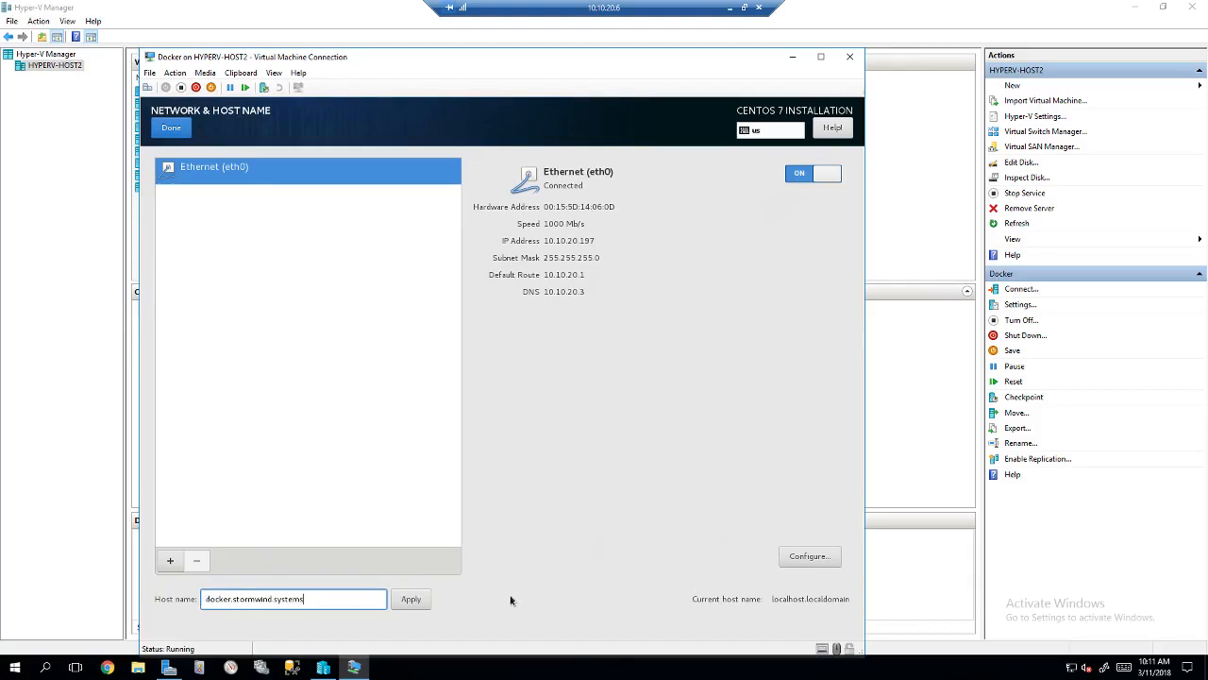
left_click(411, 599)
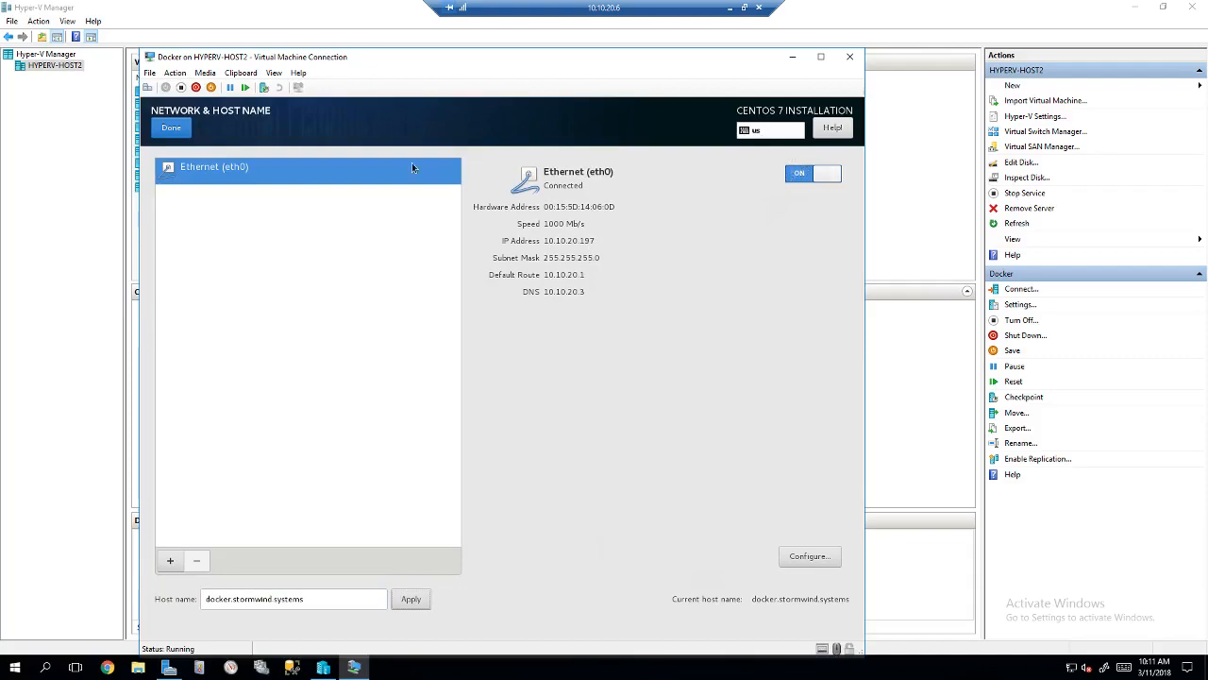
left_click(174, 131)
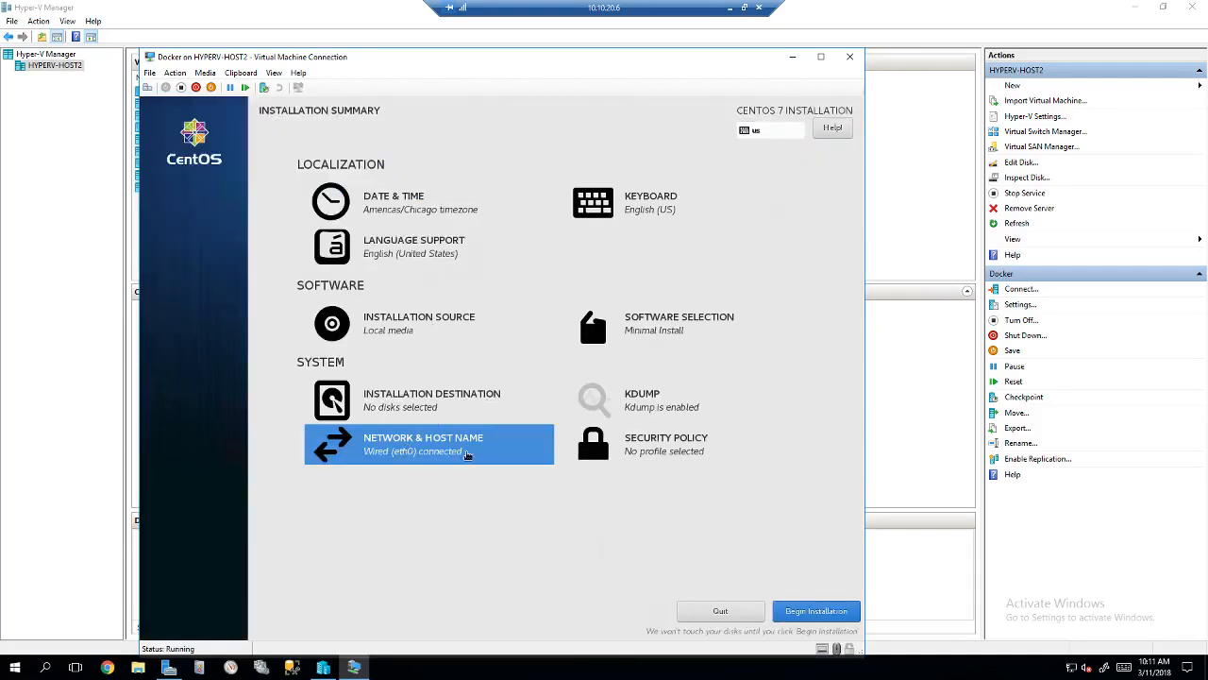
Select the 127 GiB Msft Virtual Disk as installation destination with automatic partitioning and begin the installation.
left_click(430, 406)
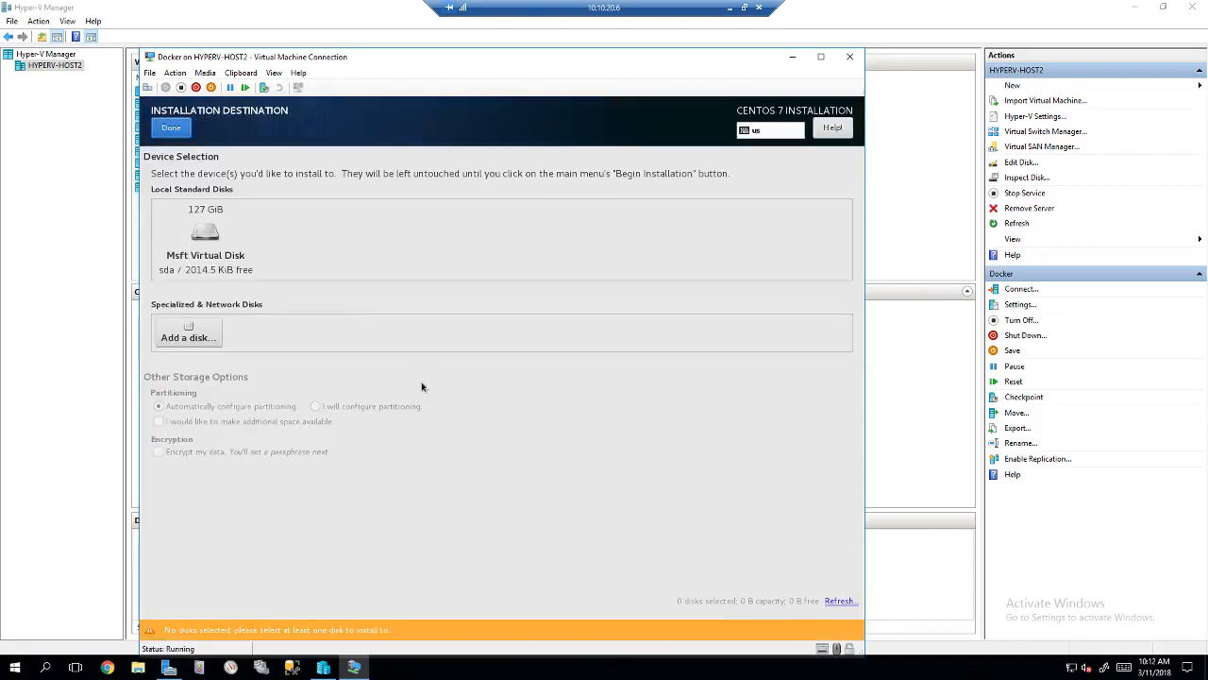
left_click(210, 236)
left_click(170, 127)
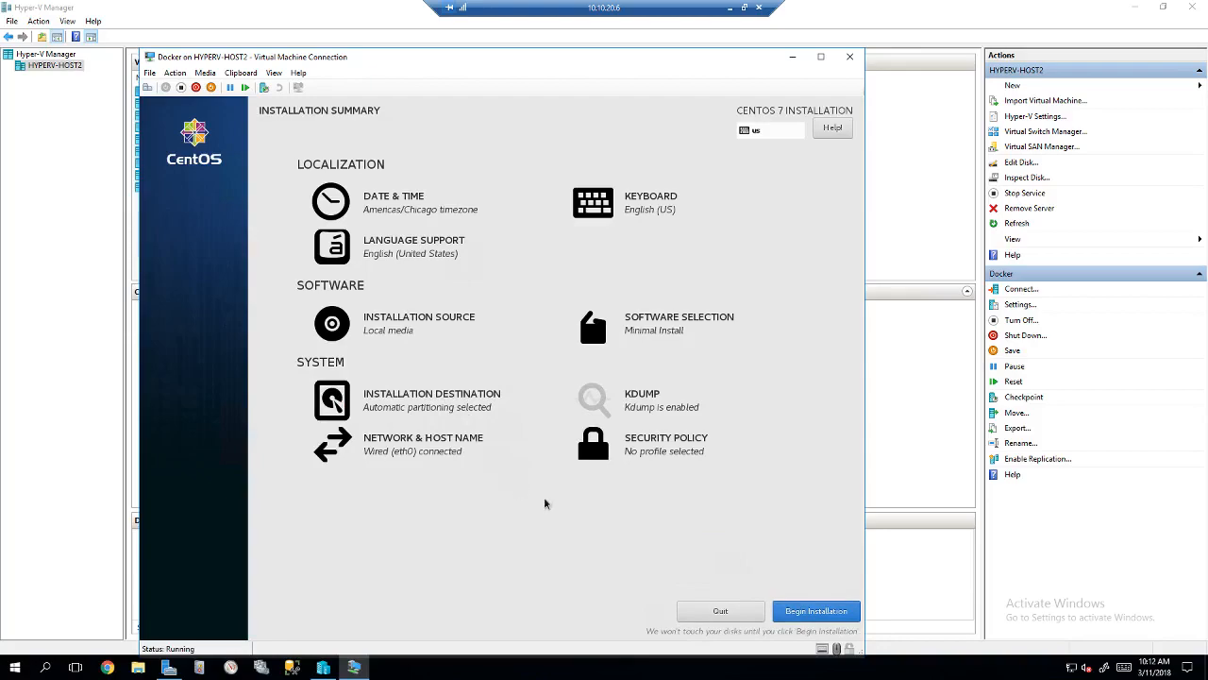
left_click(812, 612)
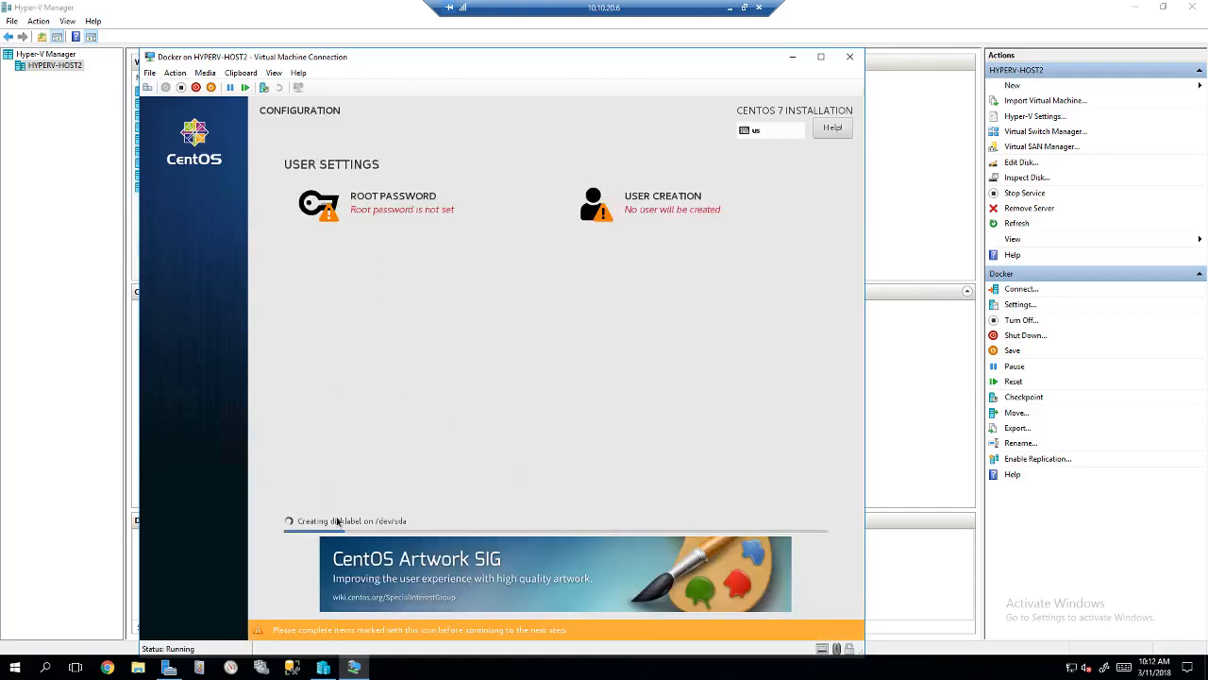
Open the root password settings and enter the root account password, leaving the confirmation field empty.
left_click(364, 203)
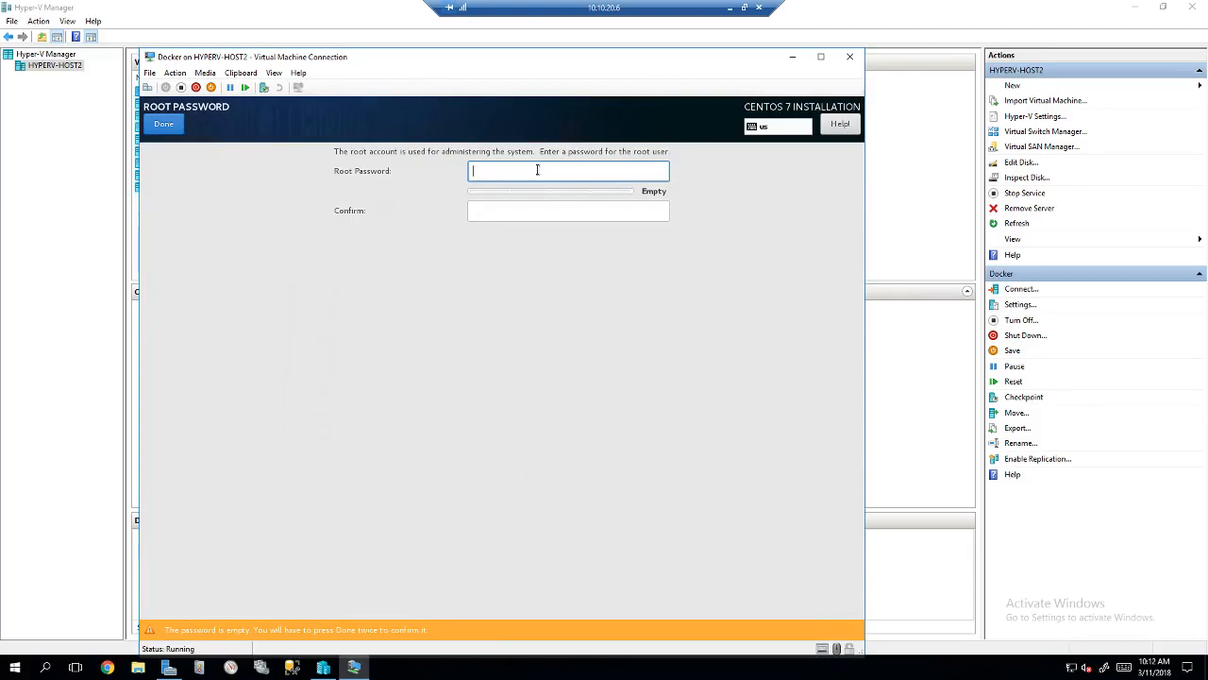
type("pa•••")
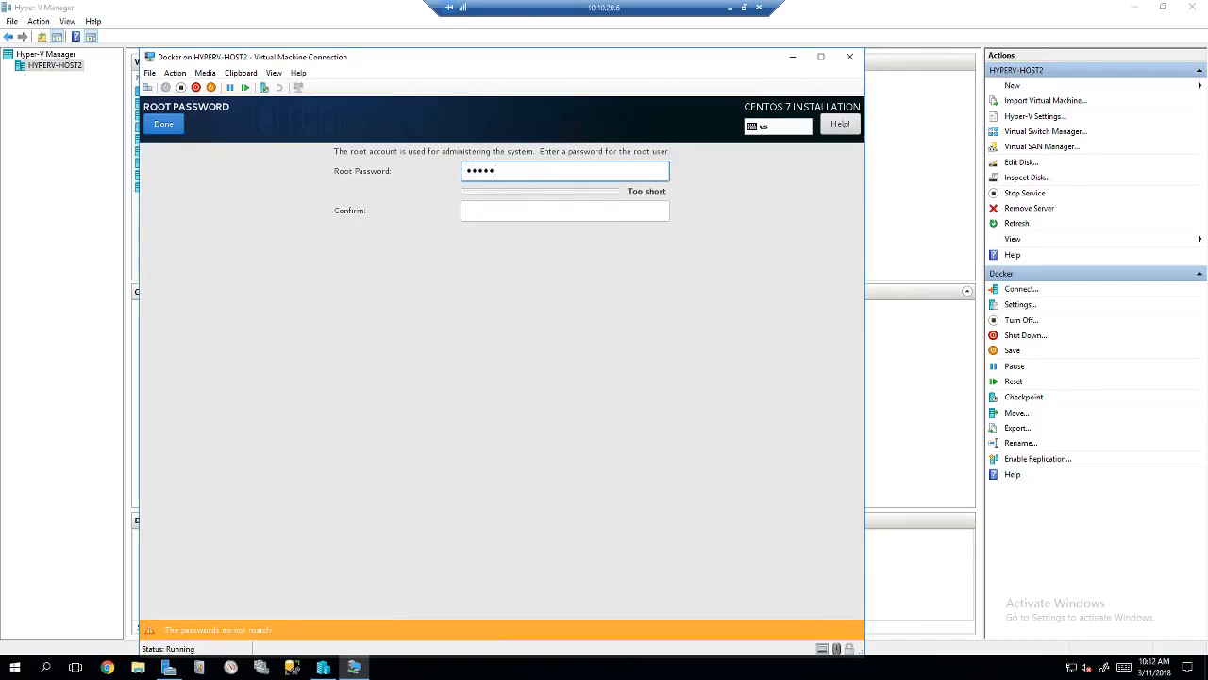
type("••")
left_click(780, 355)
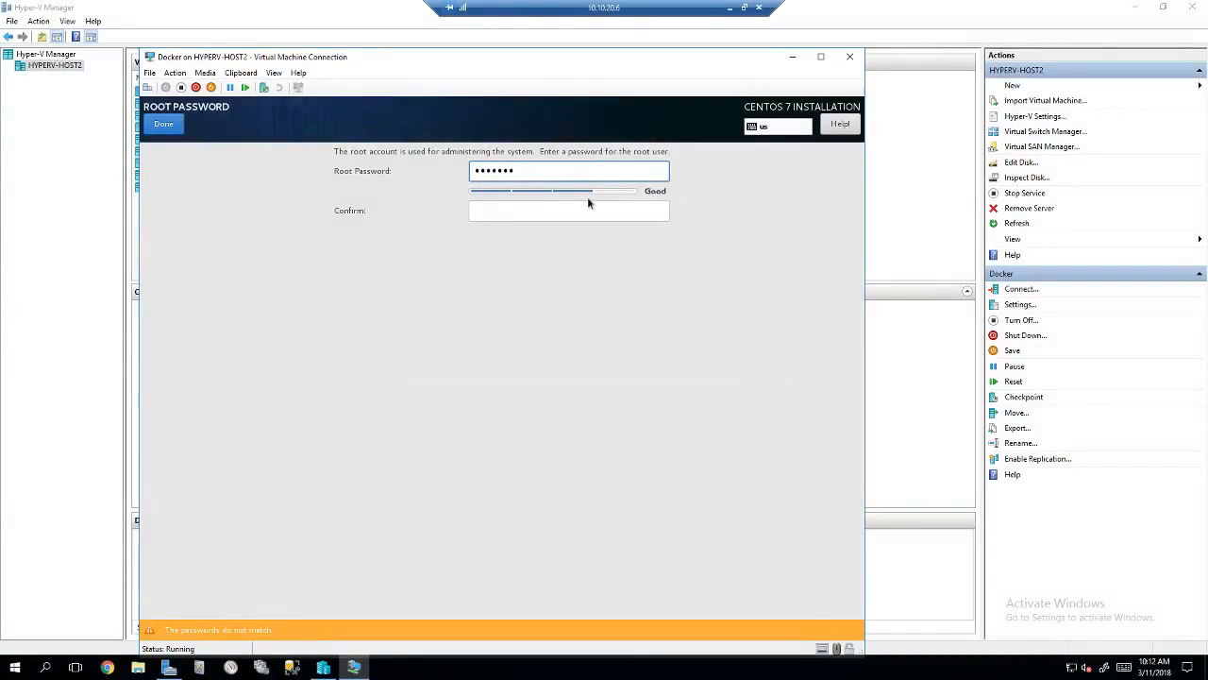
Minimize the remote desktop session and switch to HandBrake on the local computer.
left_click(729, 7)
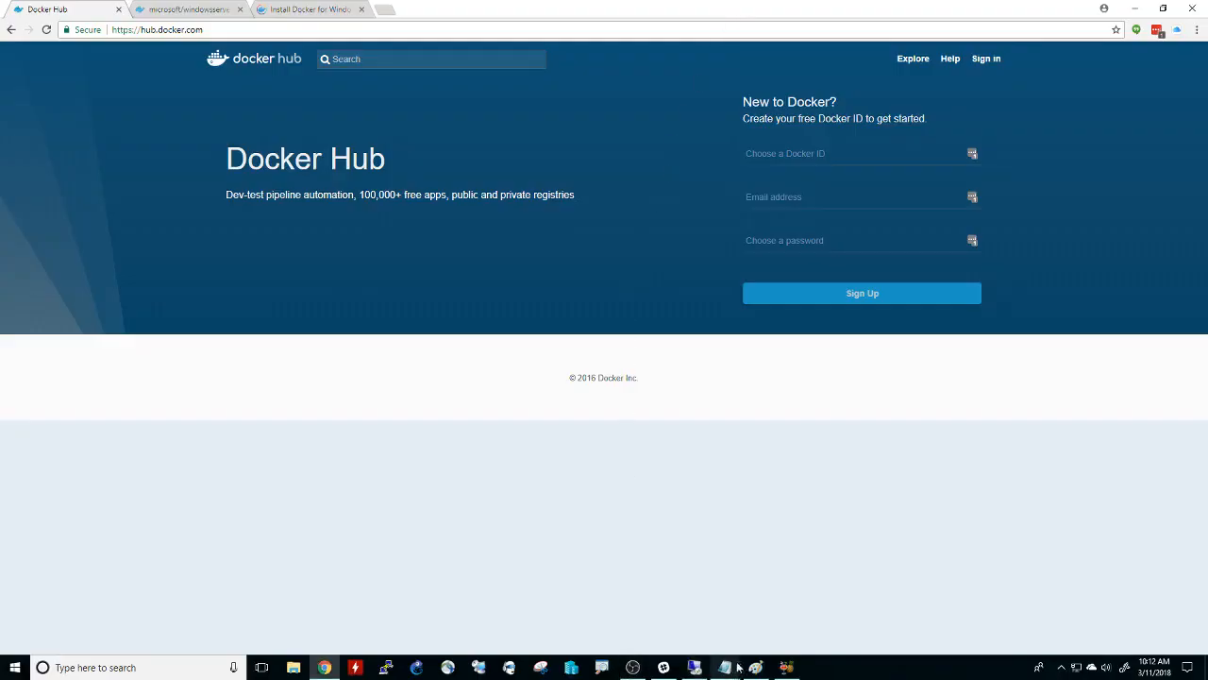
left_click(786, 668)
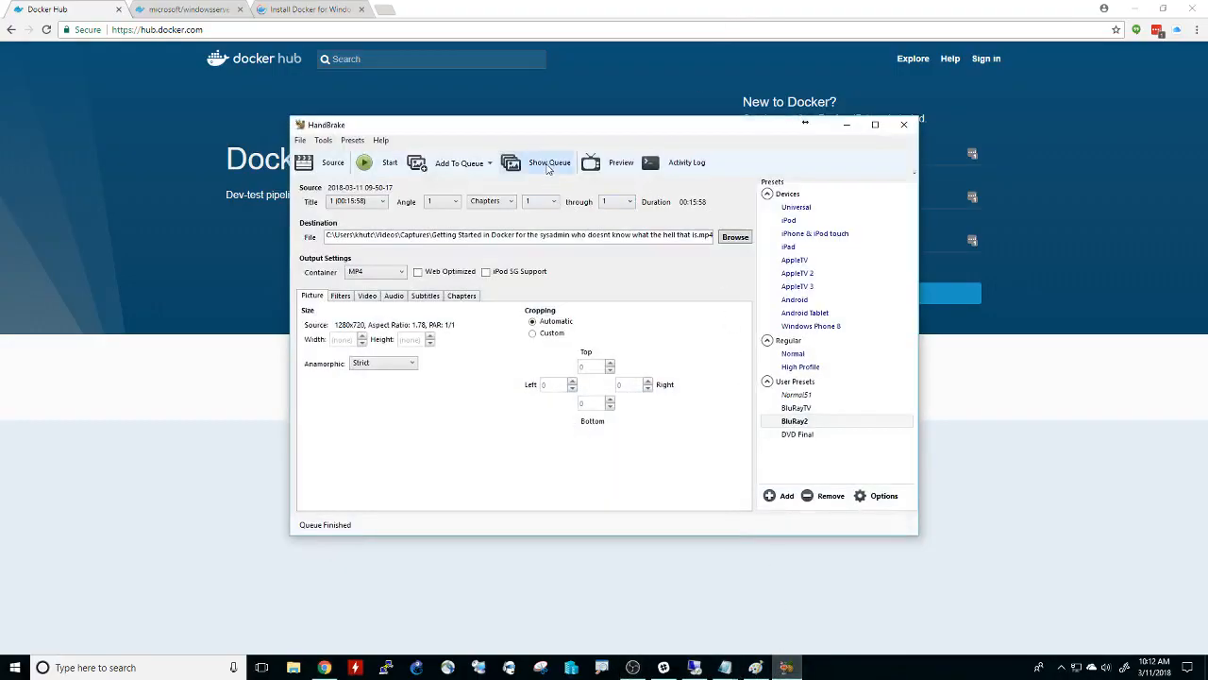